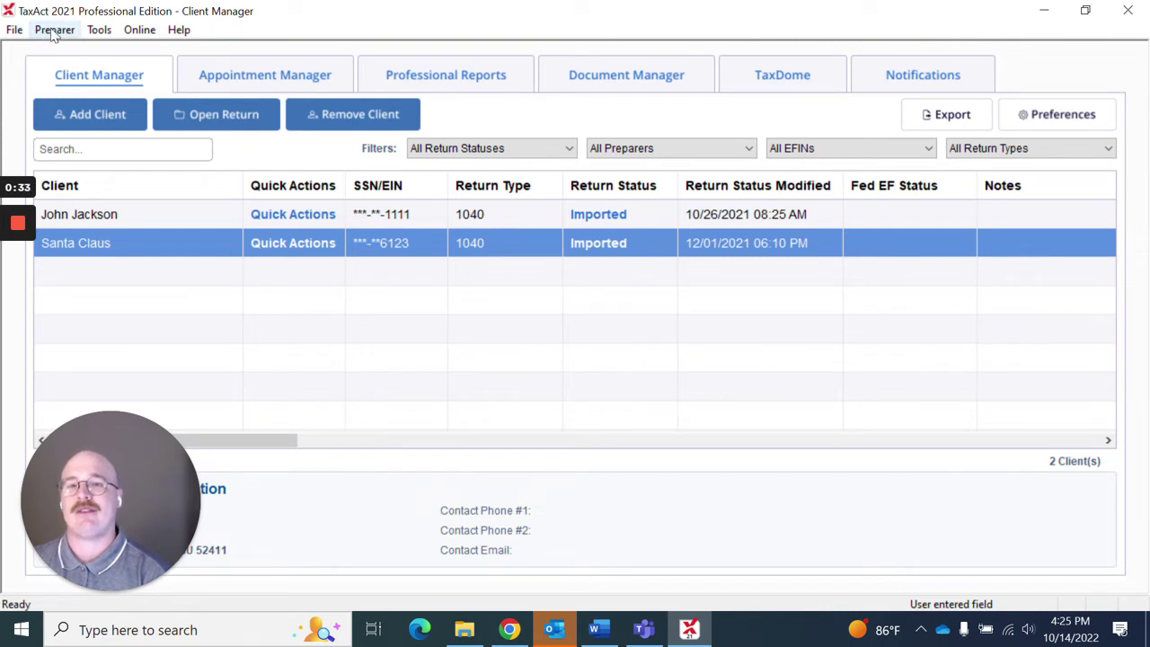
Open the master form data for 1040 - Individual returns
left_click(57, 31)
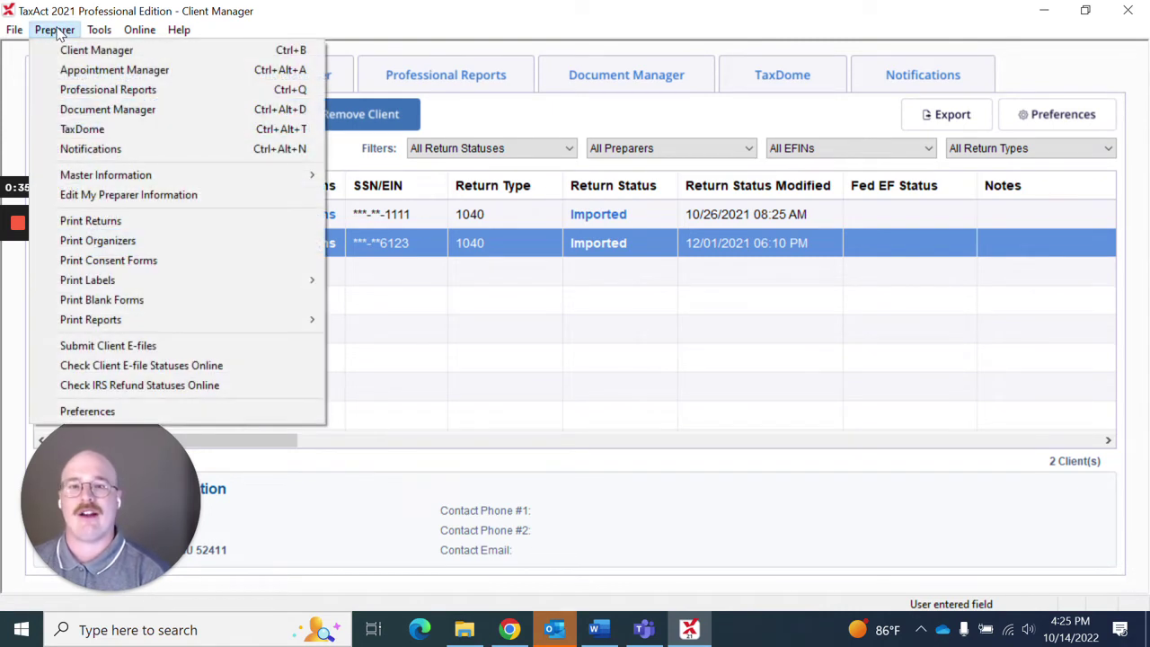
mouse_move(103, 177)
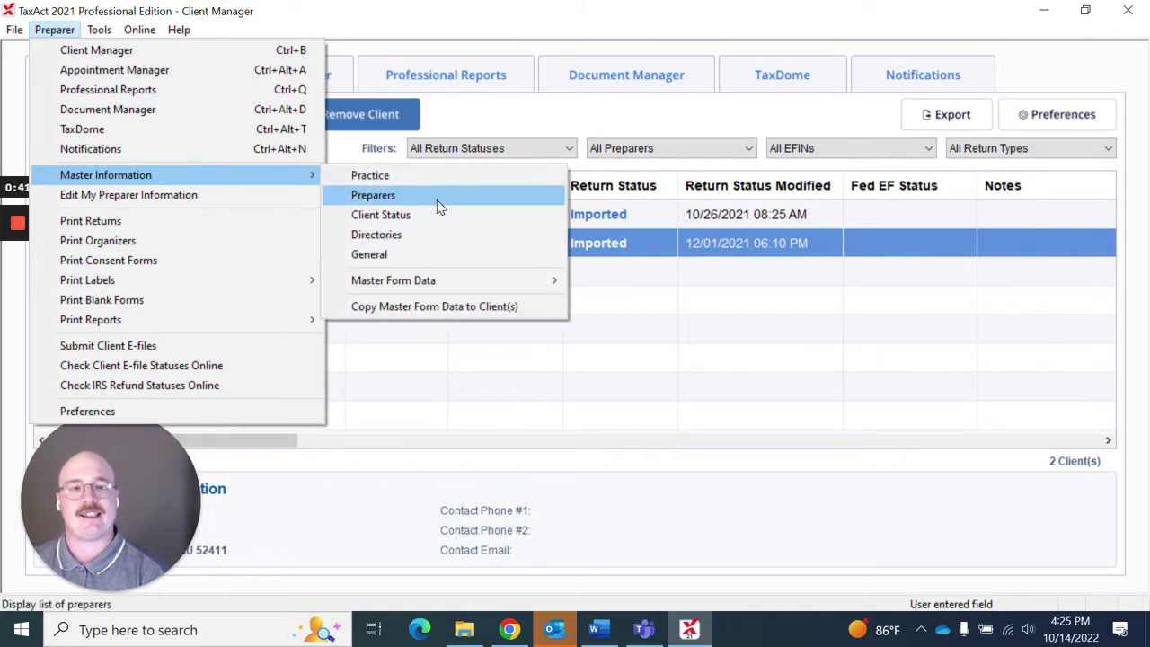
mouse_move(381, 281)
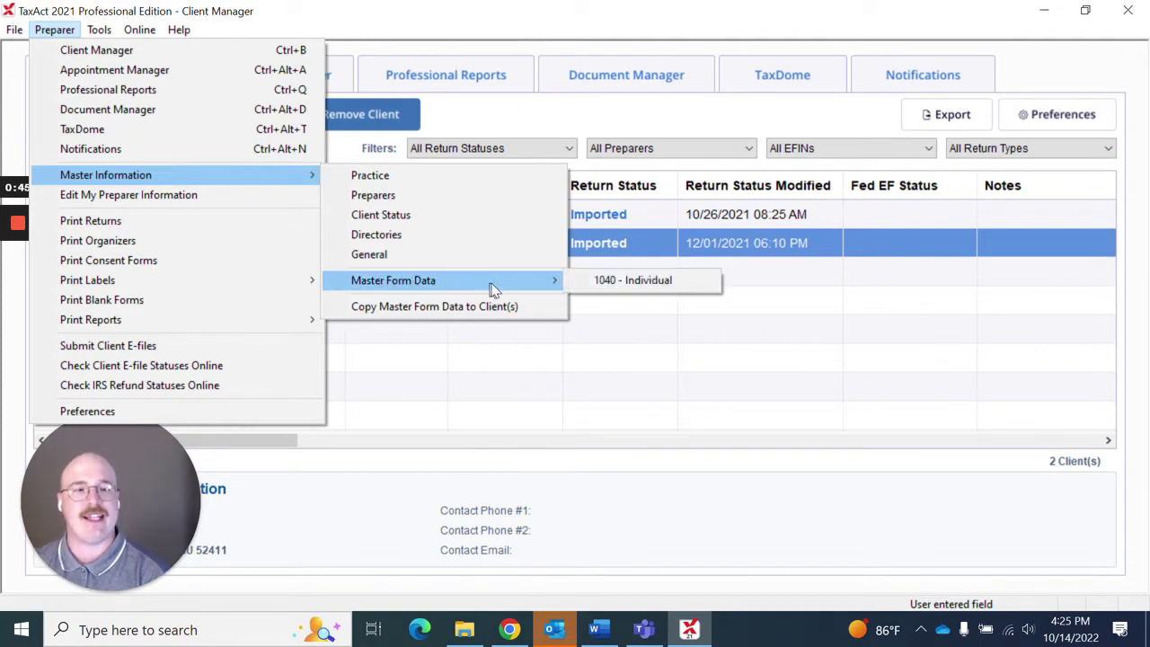
left_click(585, 284)
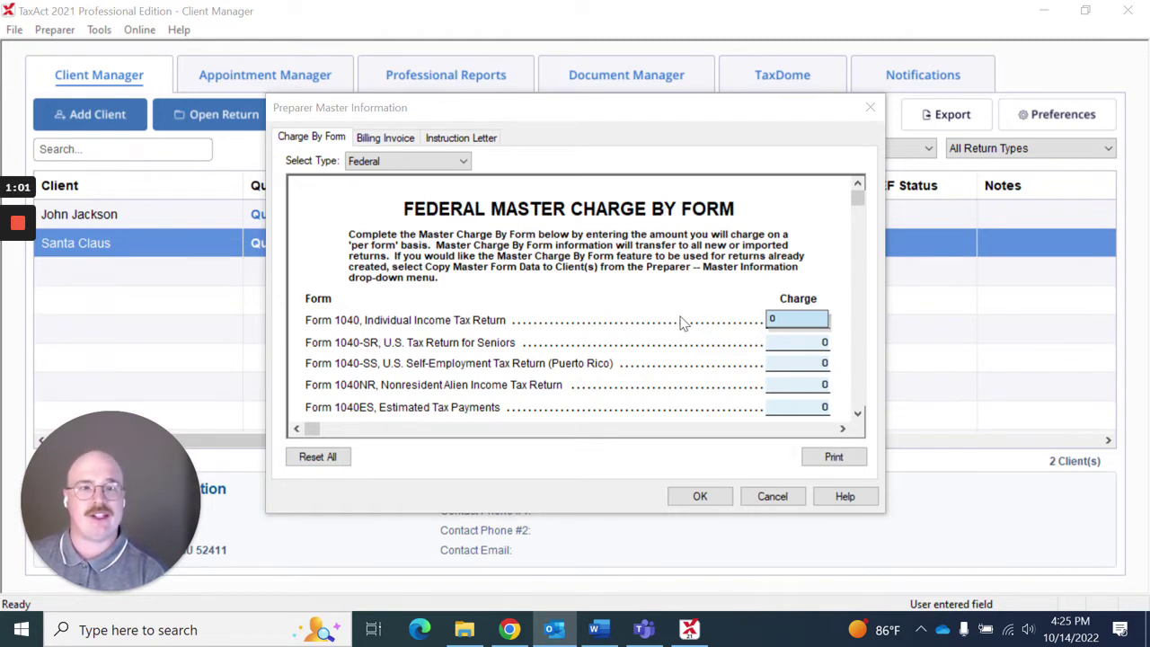
Look through the forms and schedules in the Federal Master Charge By Form list, returning to Form 1040
left_click(858, 416)
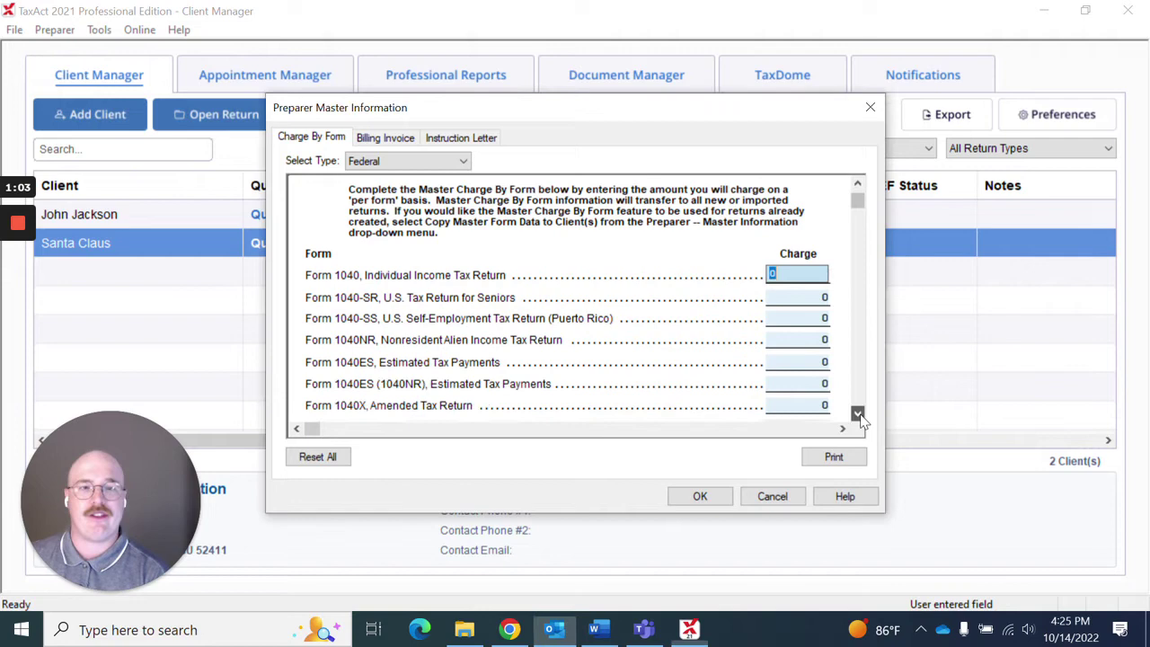
left_click(858, 416)
left_click(858, 416)
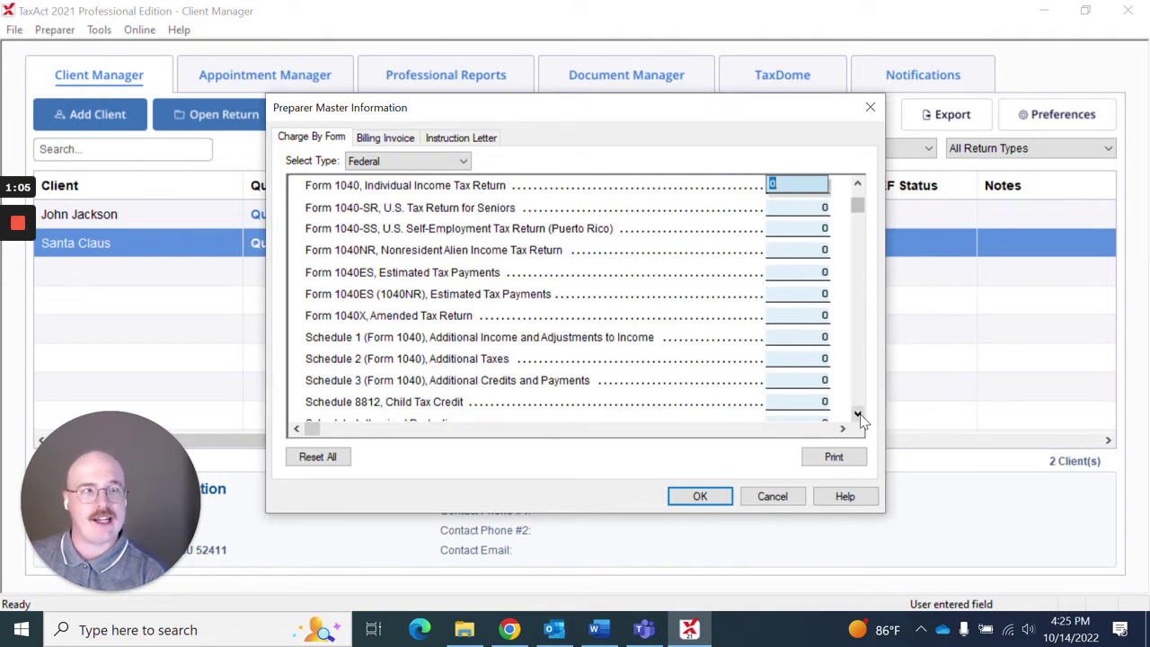
left_click(858, 415)
left_click(858, 415)
left_click(858, 416)
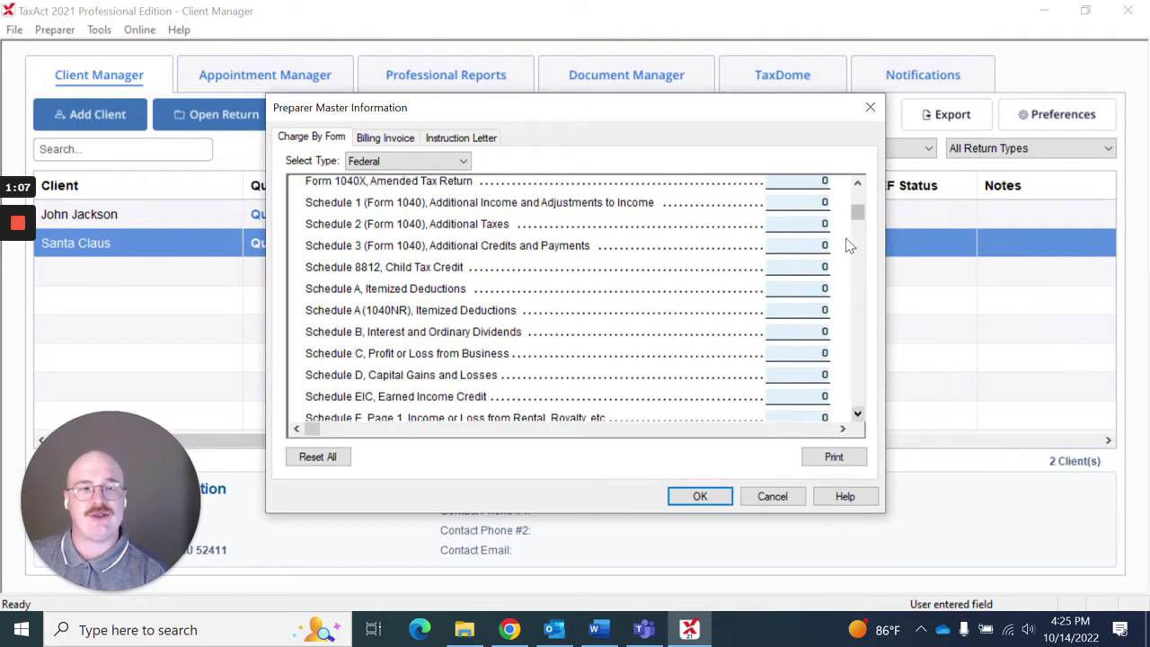
left_click(858, 183)
left_click(858, 182)
left_click(858, 183)
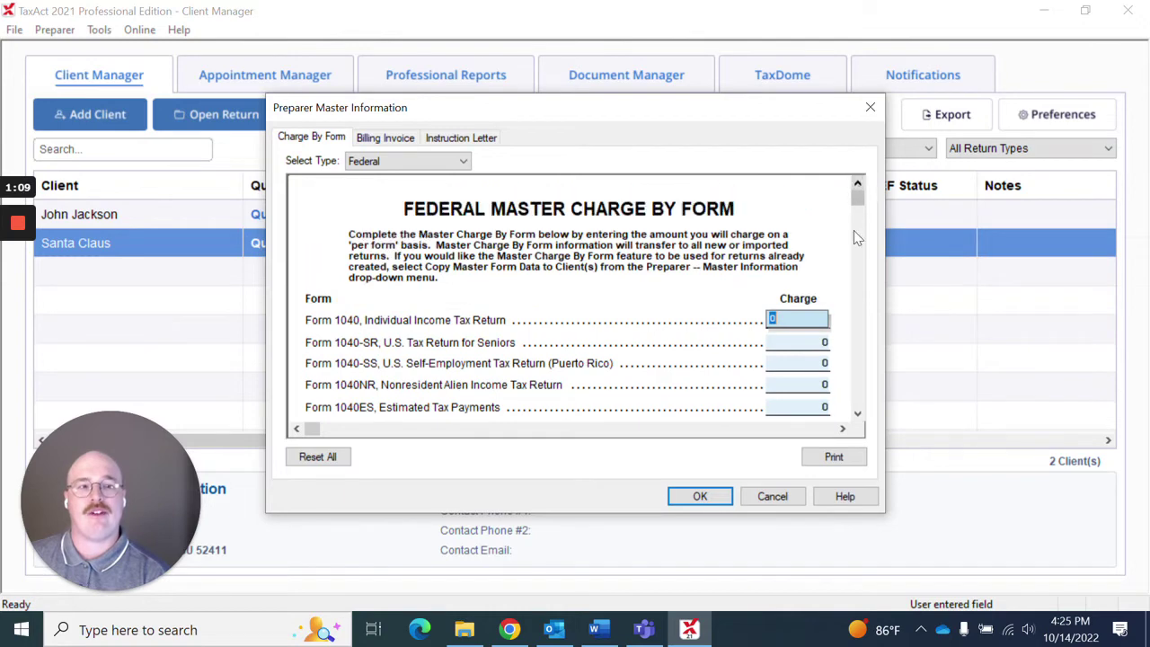
Set the federal charge for Form 1040, Individual Income Tax Return to 100 and check which states offer charge by form
type("100")
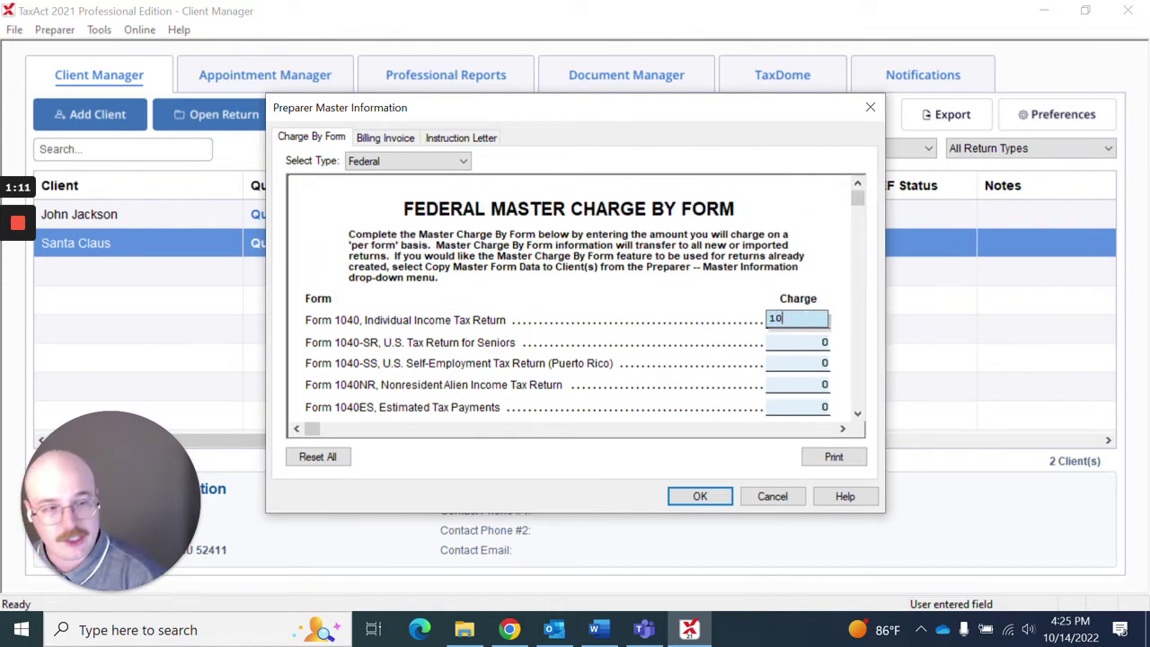
key("Tab")
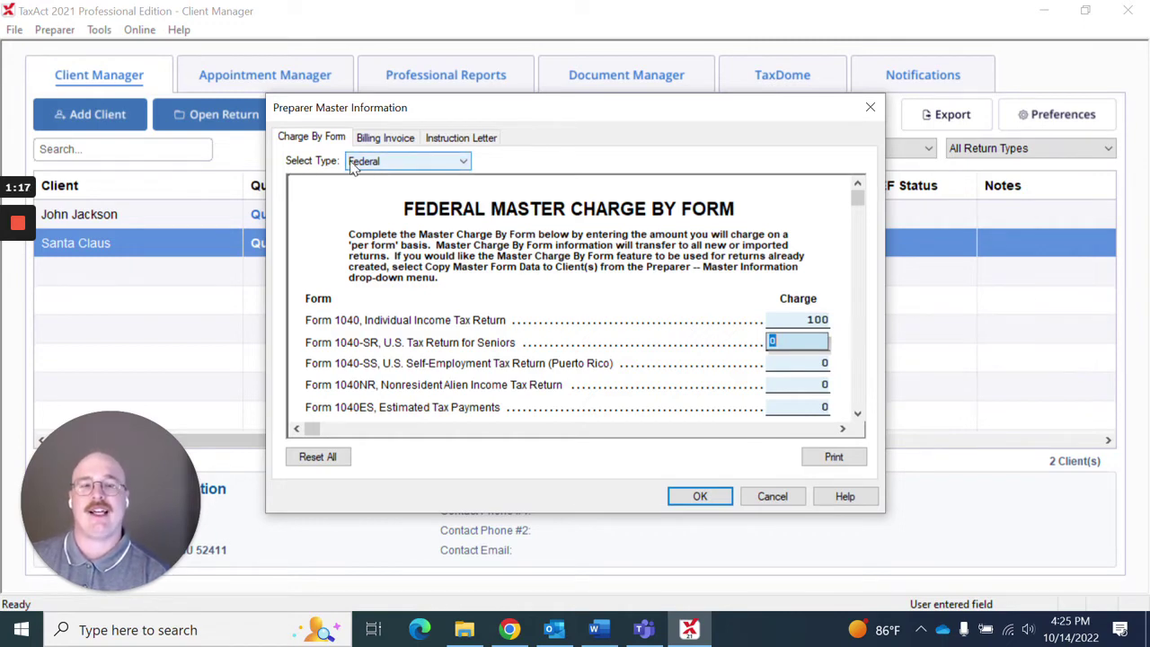
left_click(437, 170)
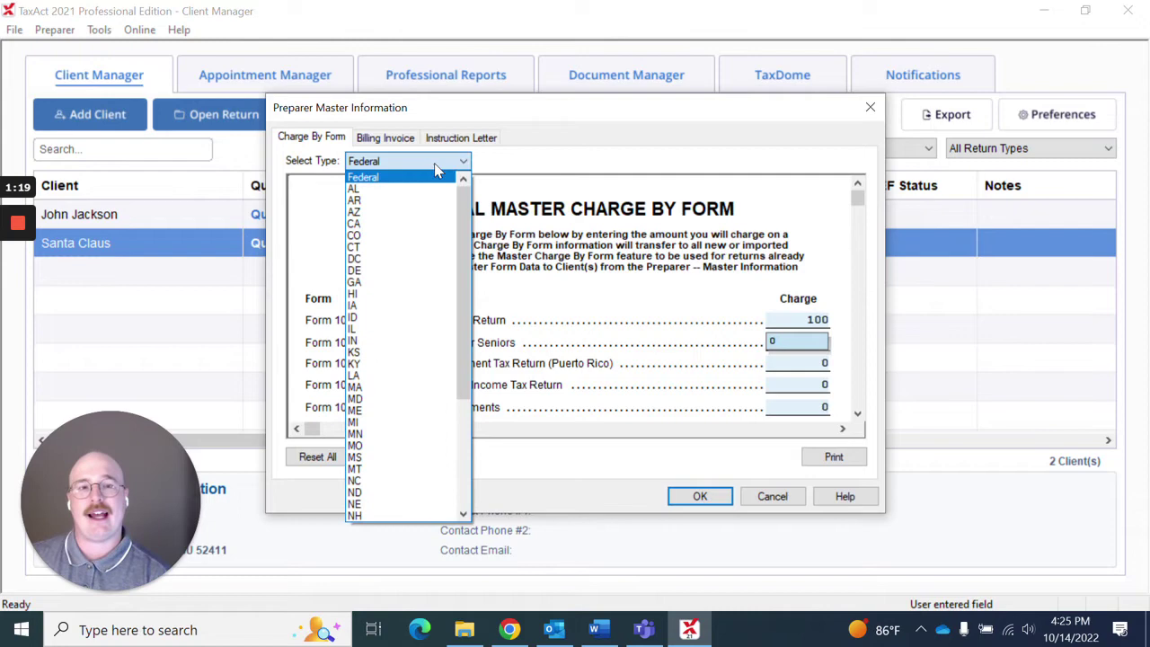
scroll(415, 356, "down", 5)
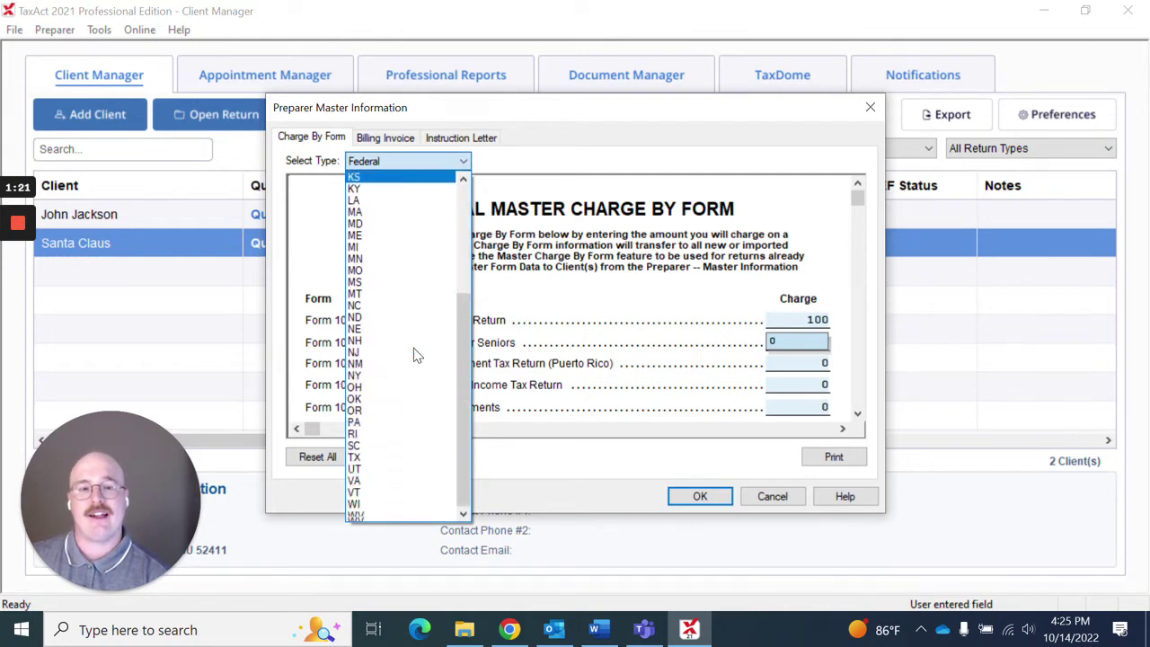
scroll(417, 353, "up", 5)
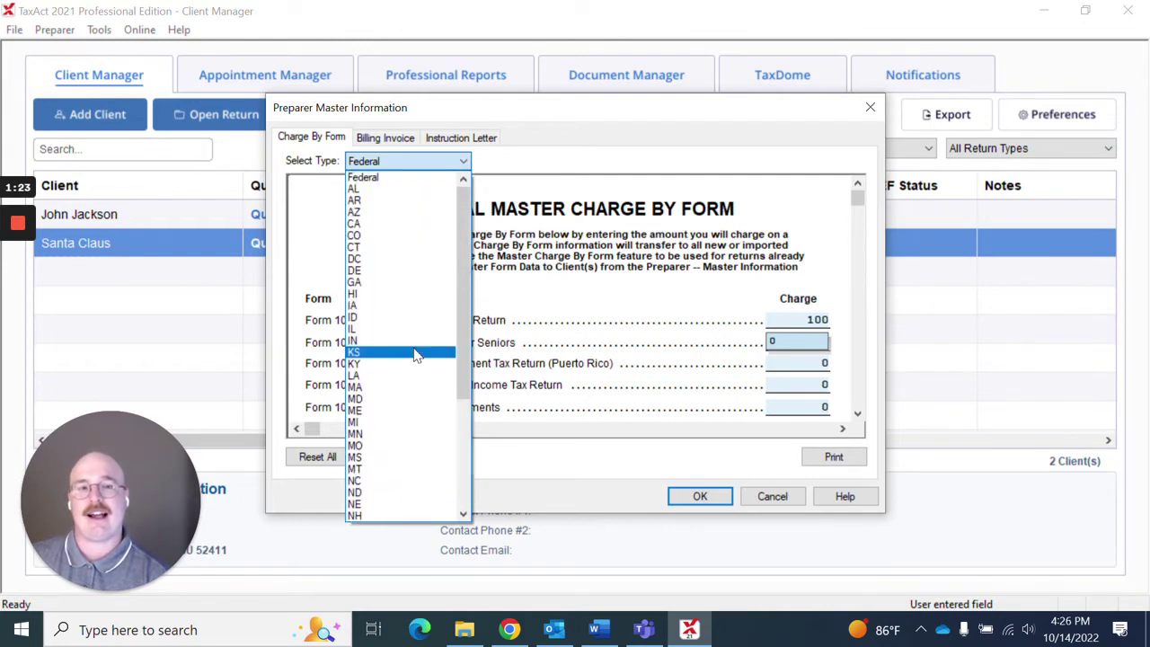
left_click(463, 160)
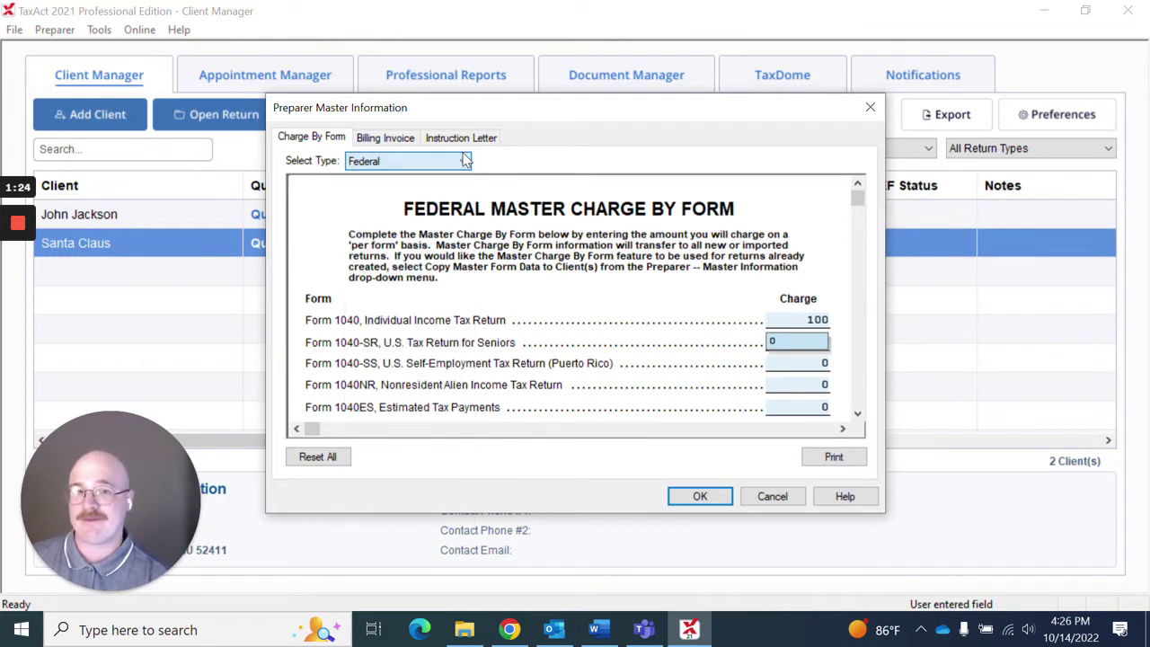
Review the Master Billing Invoice from the return preparation items to the additional comments, and save the master information
left_click(385, 138)
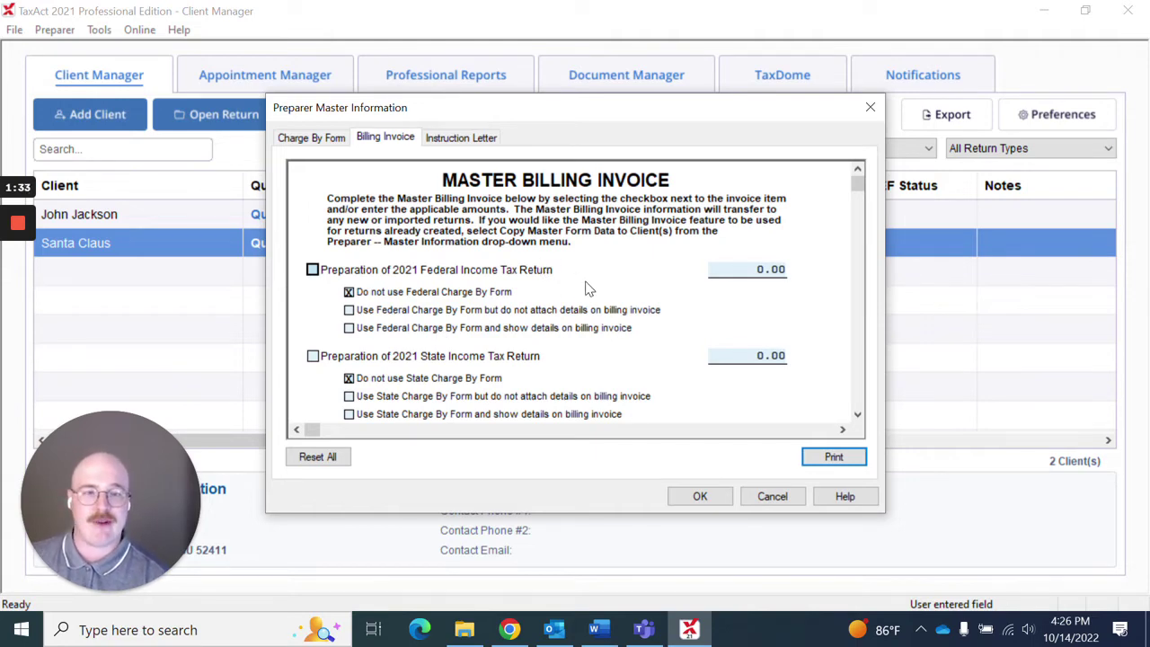
left_click(858, 415)
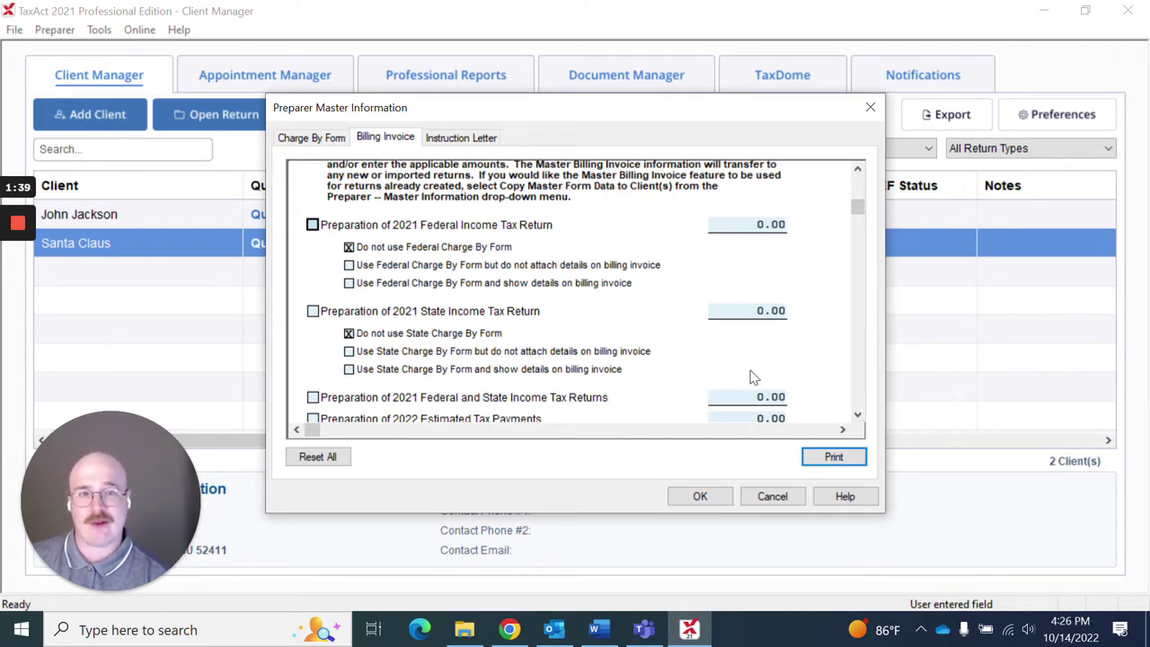
left_click(858, 416)
left_click(858, 417)
left_click(858, 417)
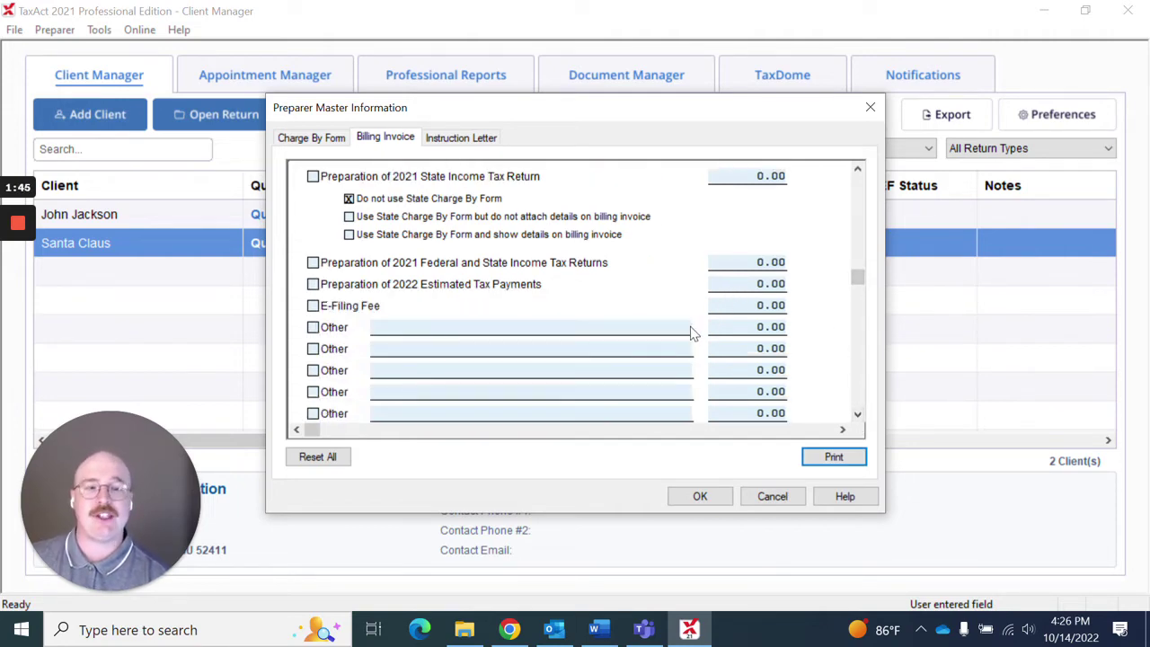
left_click(858, 416)
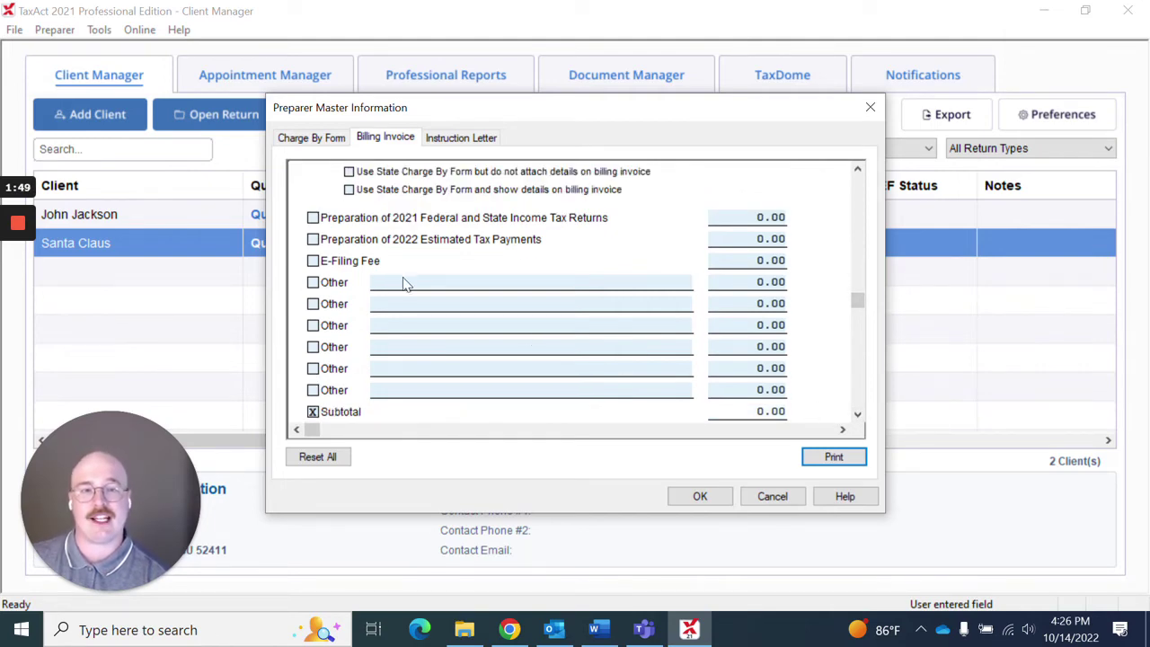
left_click(858, 415)
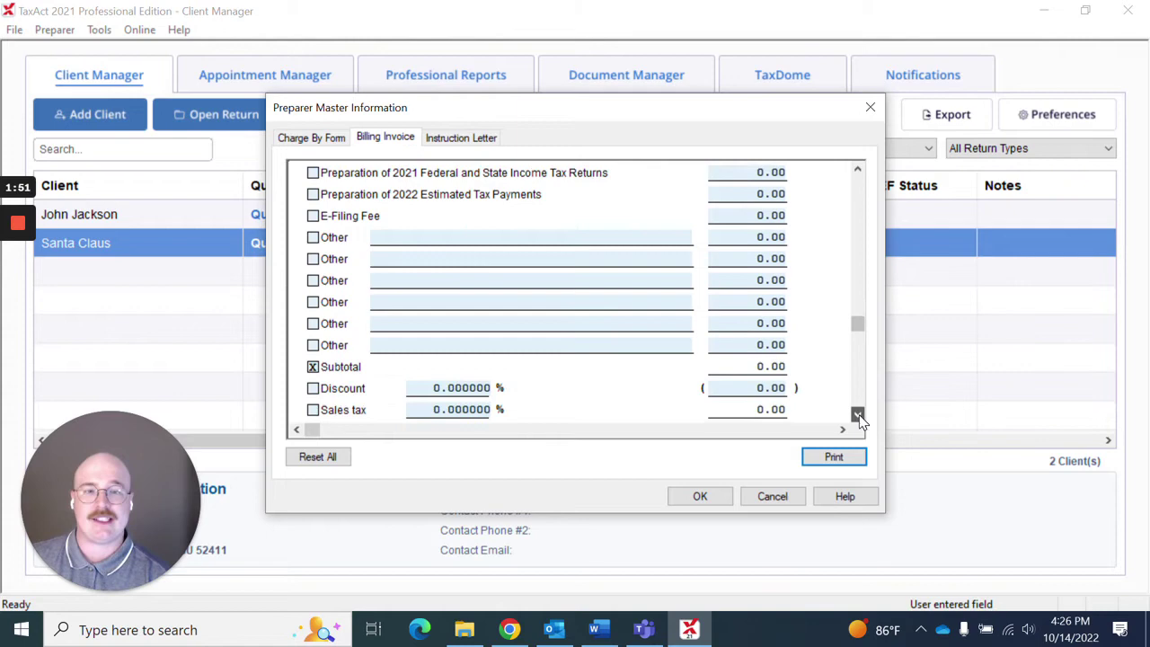
left_click(858, 416)
left_click(858, 416)
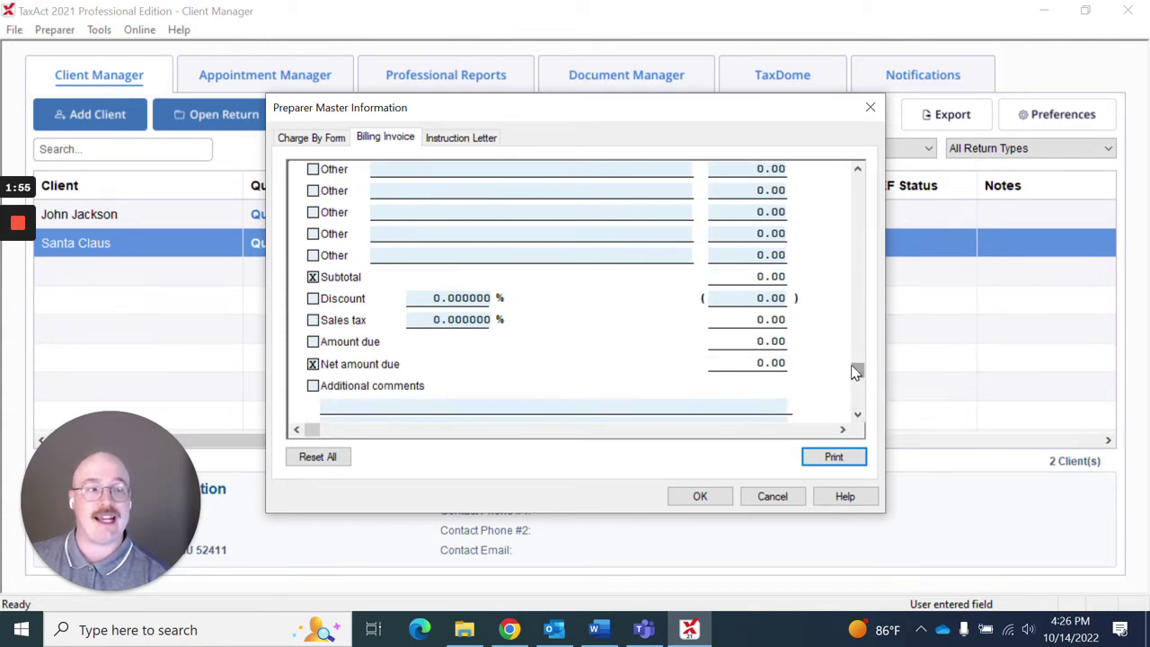
right_click(858, 190)
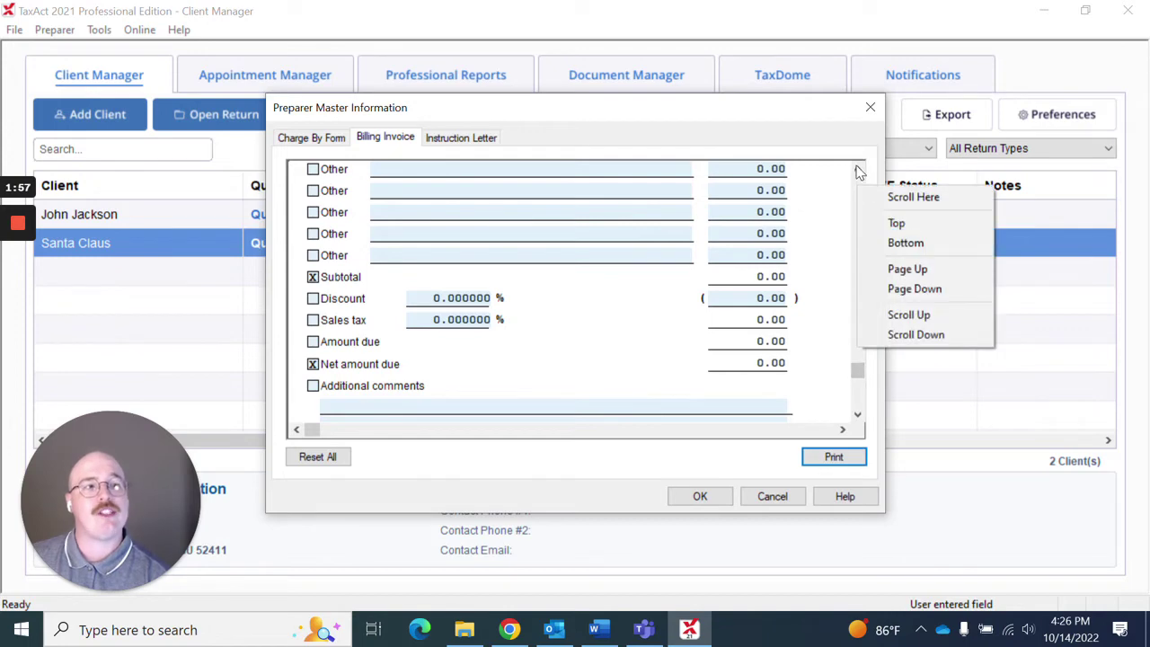
left_click(858, 170)
left_click(858, 170)
left_click(857, 170)
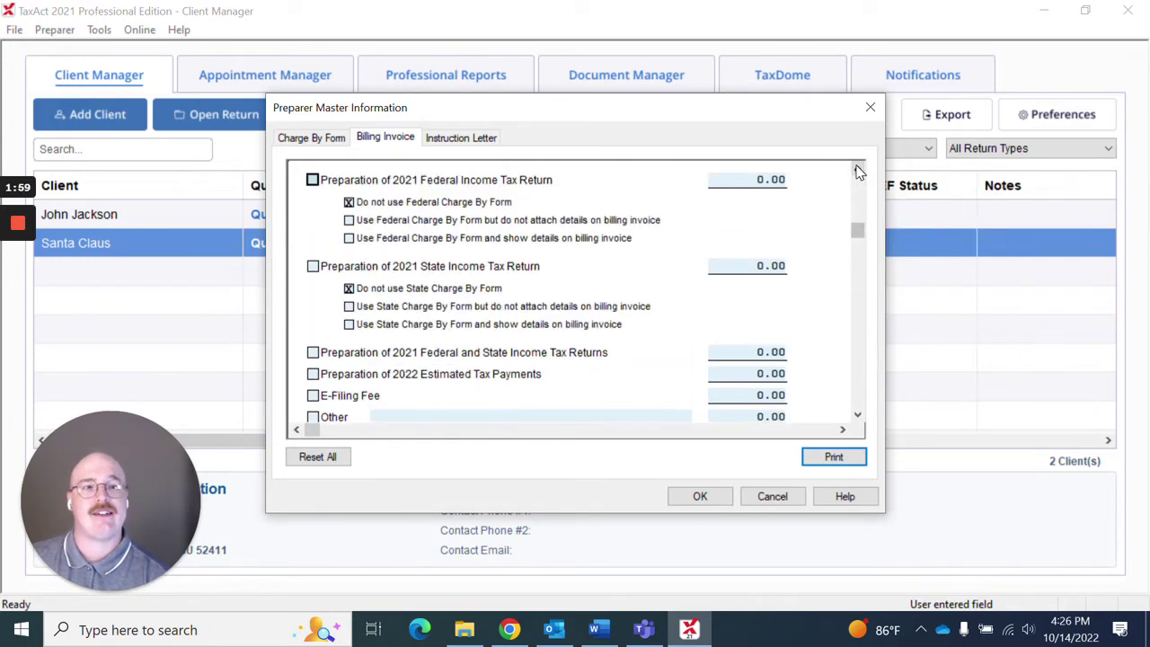
left_click(858, 169)
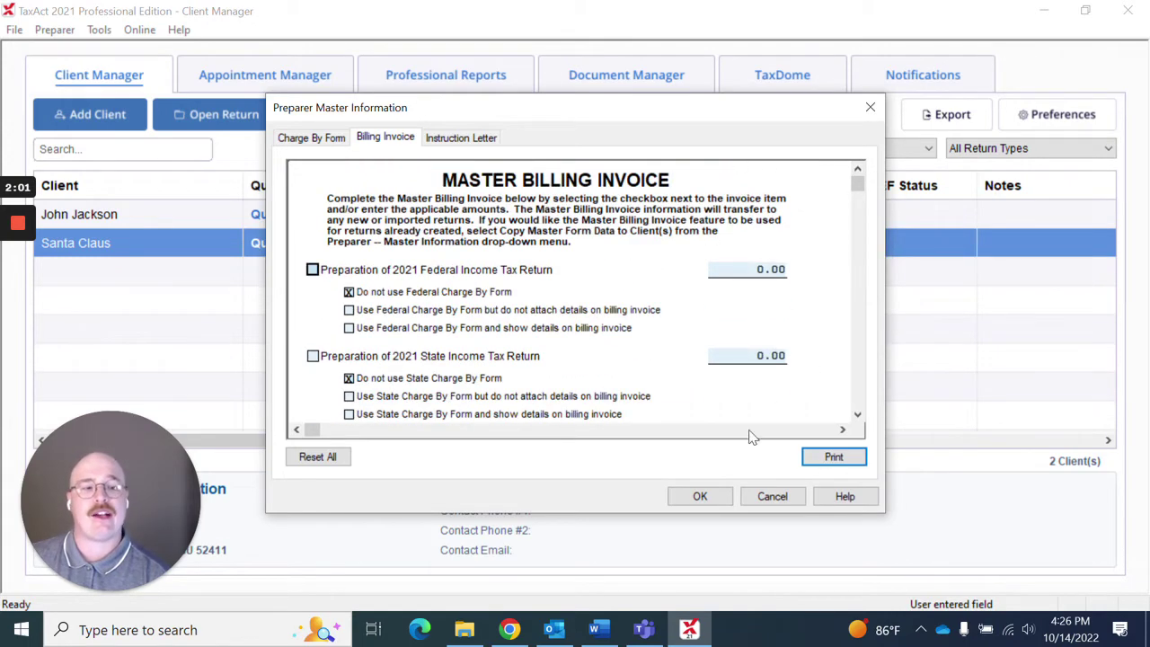
left_click(699, 497)
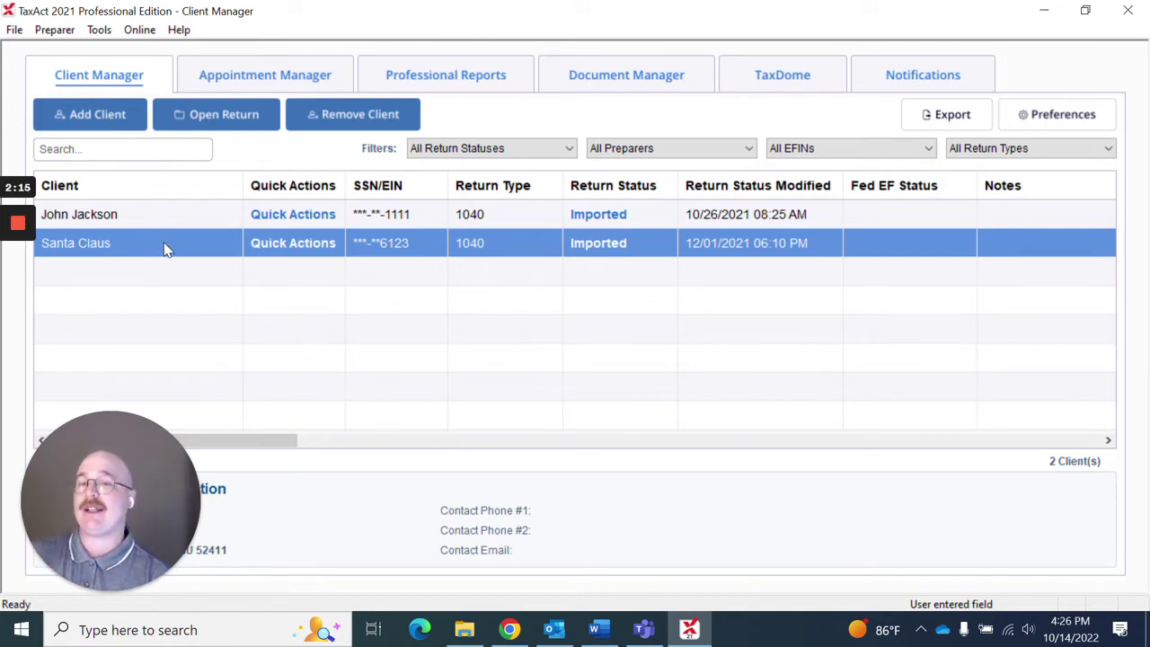
Open the selected client's 1040 return and bring up the client copy of its billing invoice for editing
double_click(159, 245)
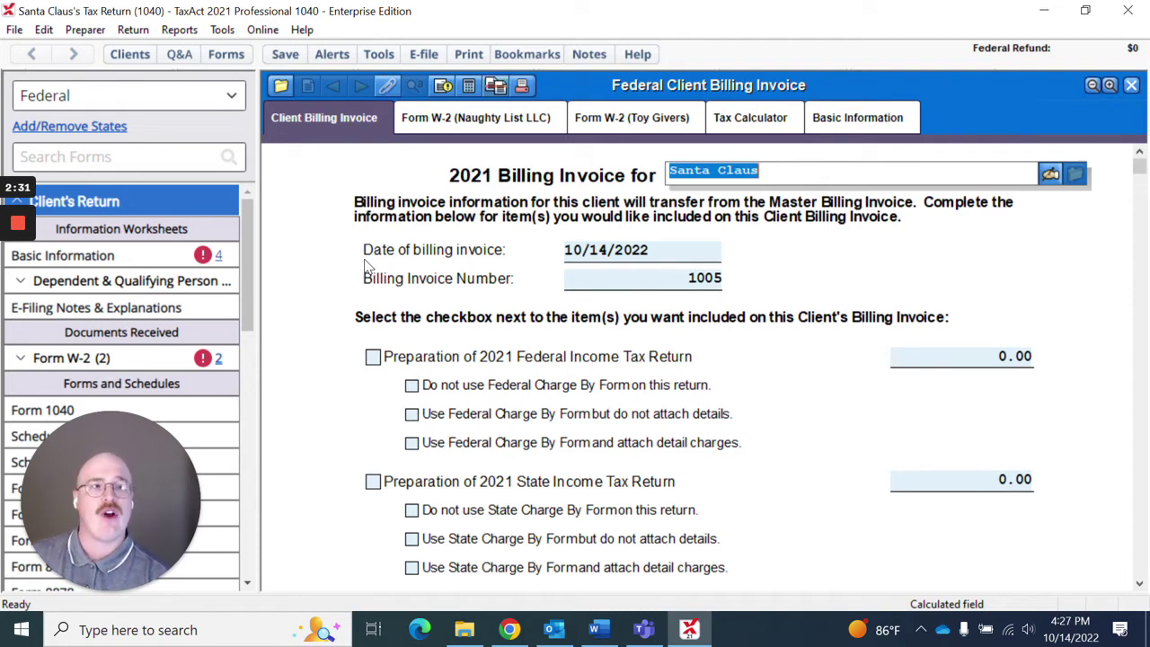
left_click(86, 31)
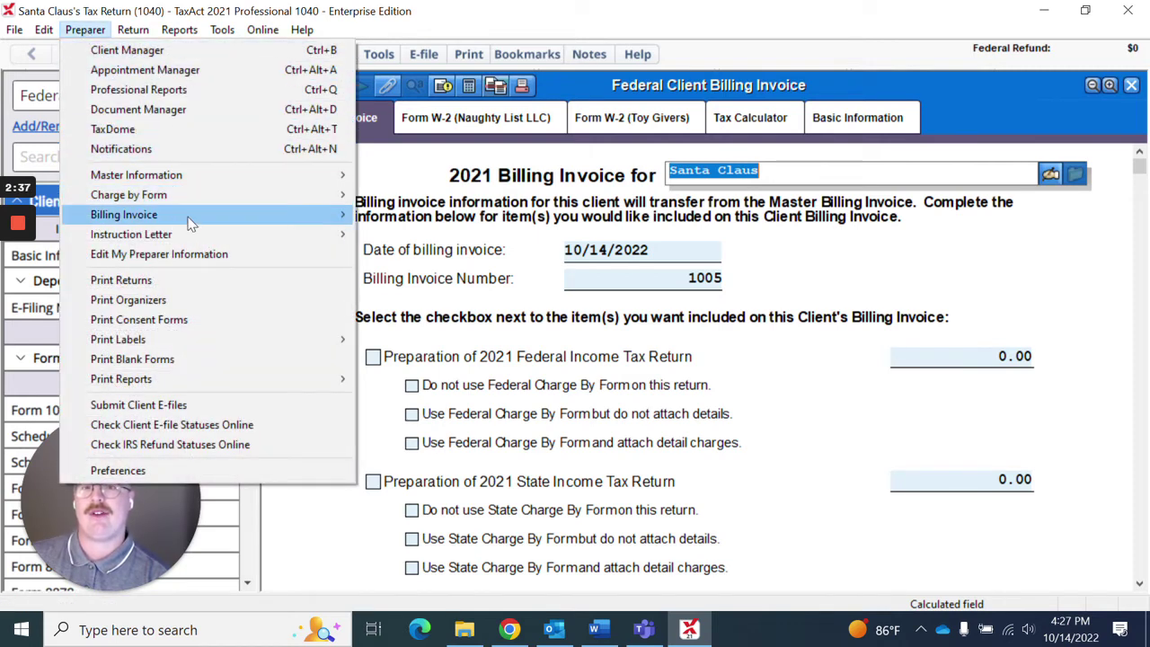
mouse_move(190, 218)
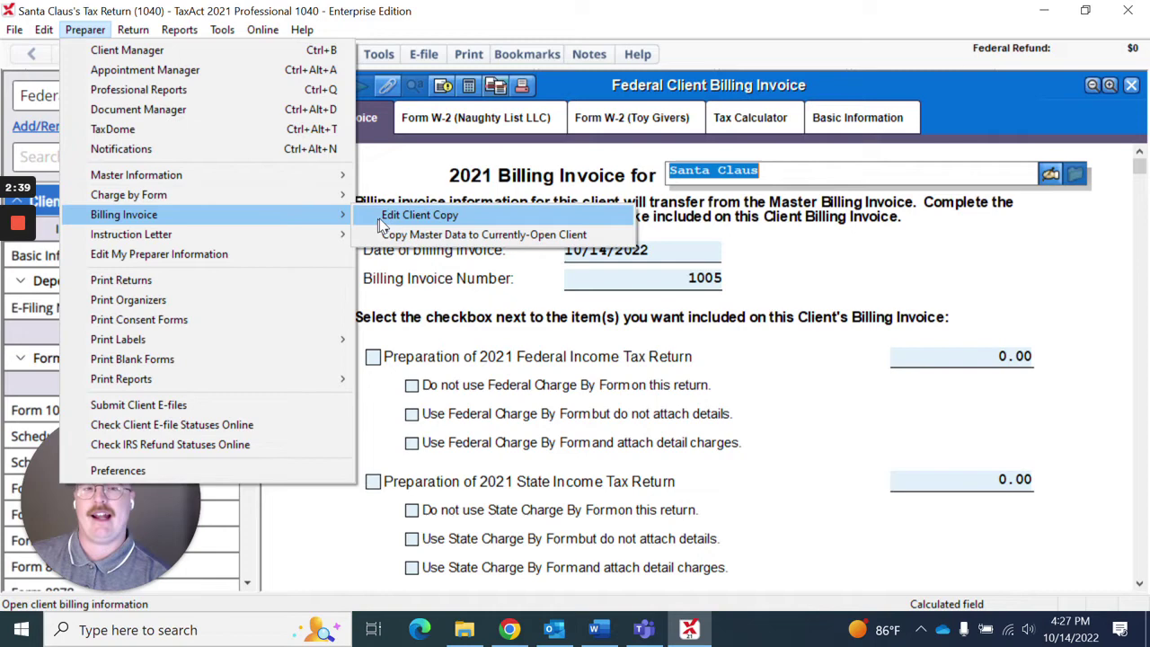
left_click(418, 216)
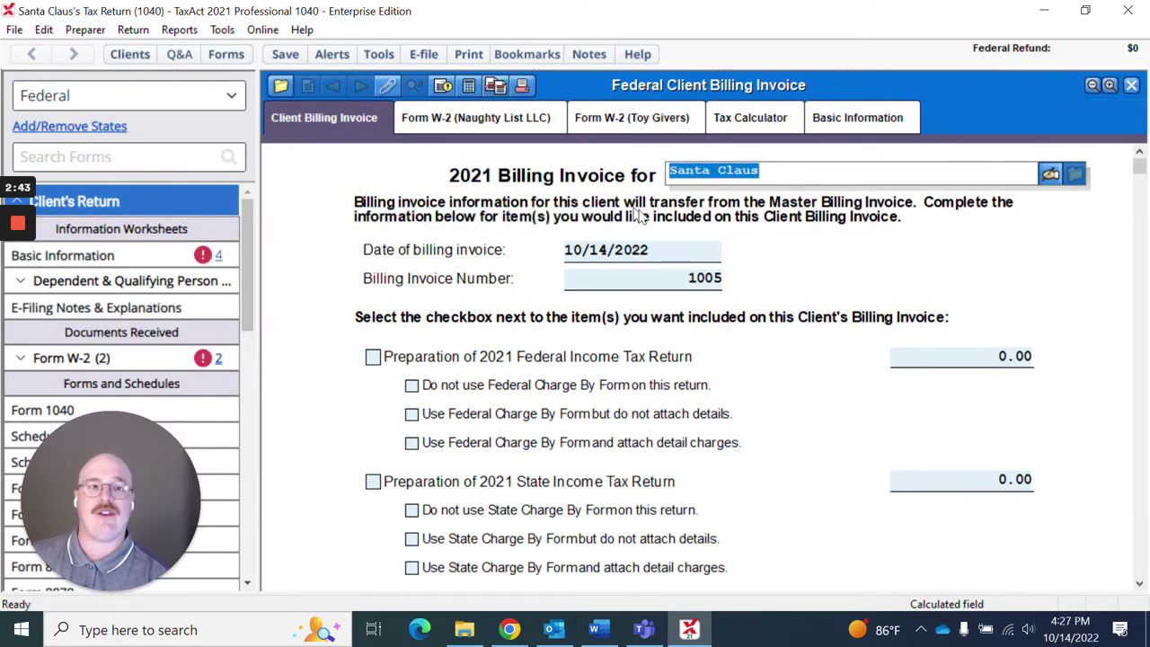
Examine the client's billing invoice, including its date, invoice number, charge-by-form options, fee items and discount fields
scroll(618, 261, "down", 4)
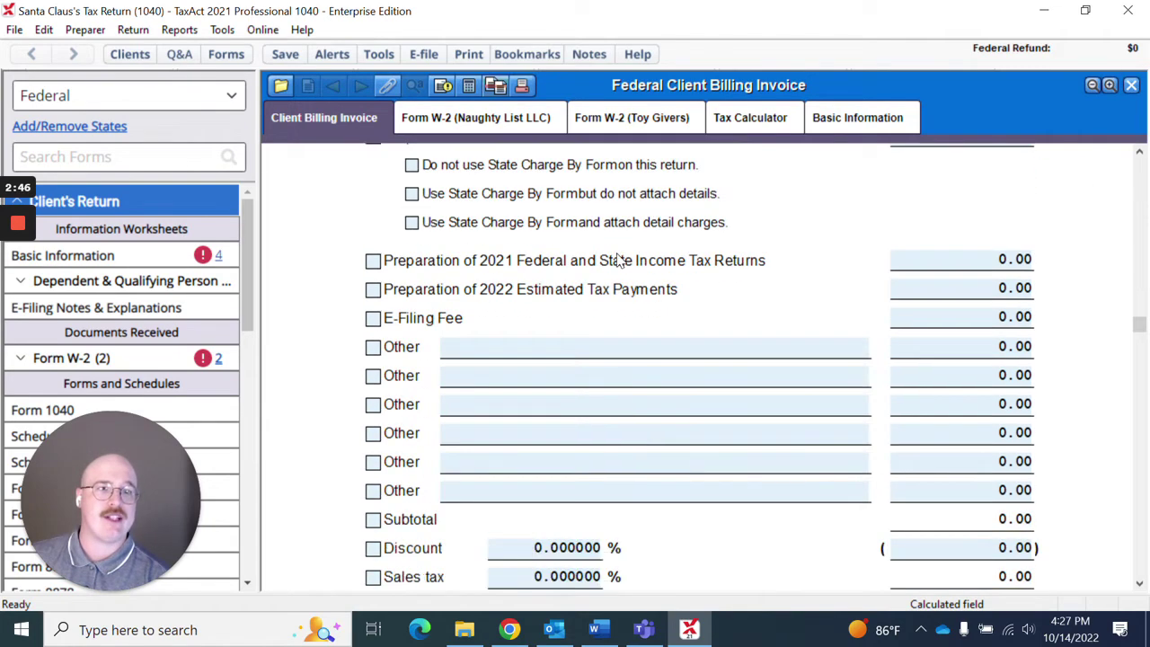
scroll(618, 260, "up", 4)
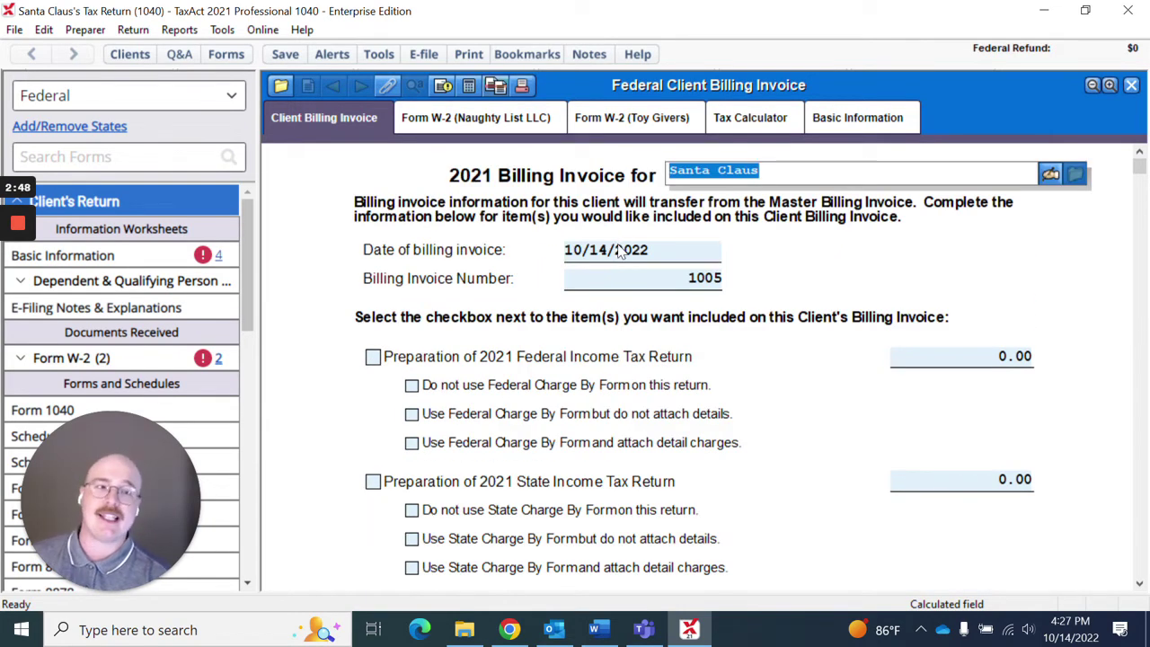
left_click(624, 246)
left_click(680, 279)
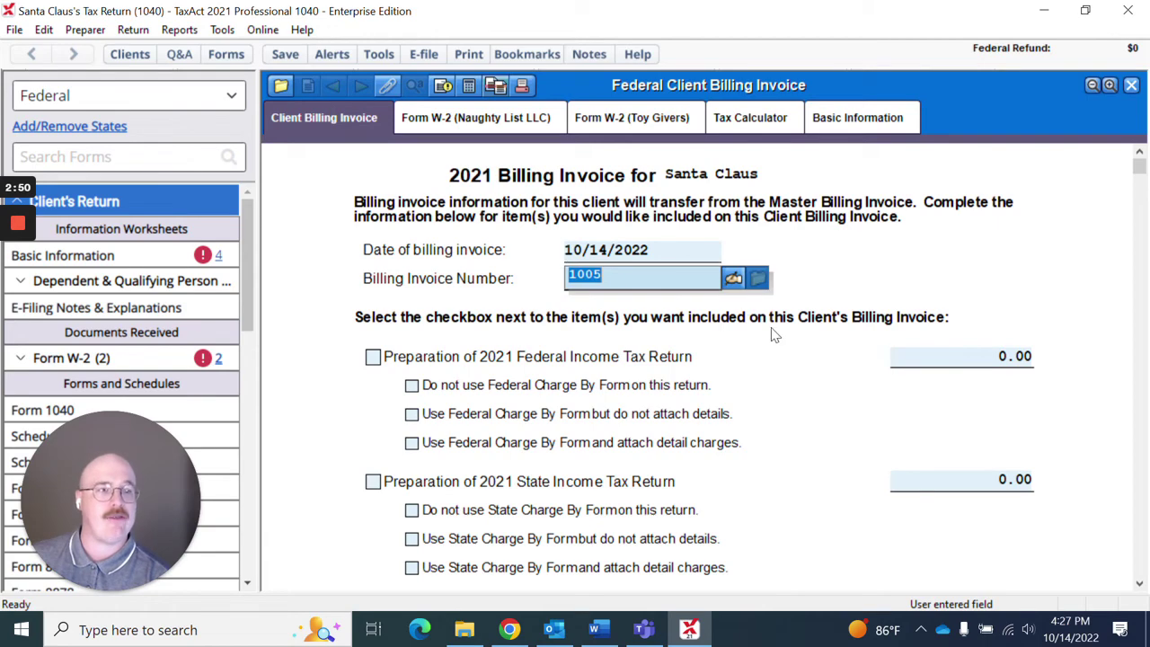
scroll(771, 334, "down", 5)
scroll(770, 334, "up", 3)
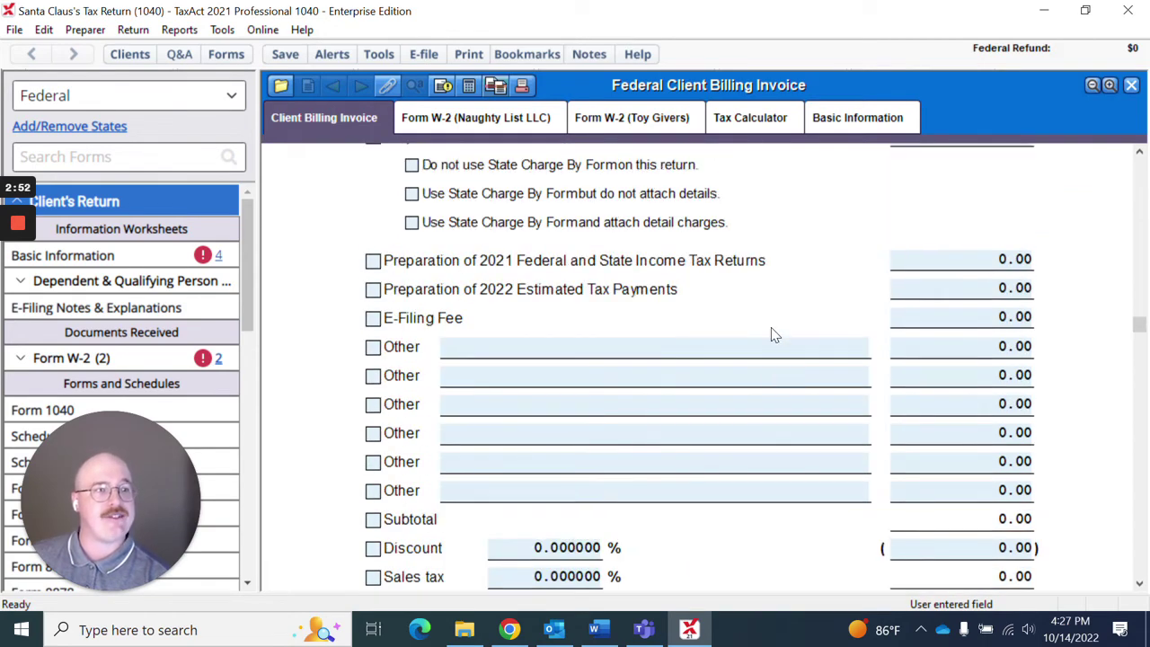
scroll(771, 335, "down", 8)
scroll(770, 334, "up", 8)
scroll(771, 334, "down", 5)
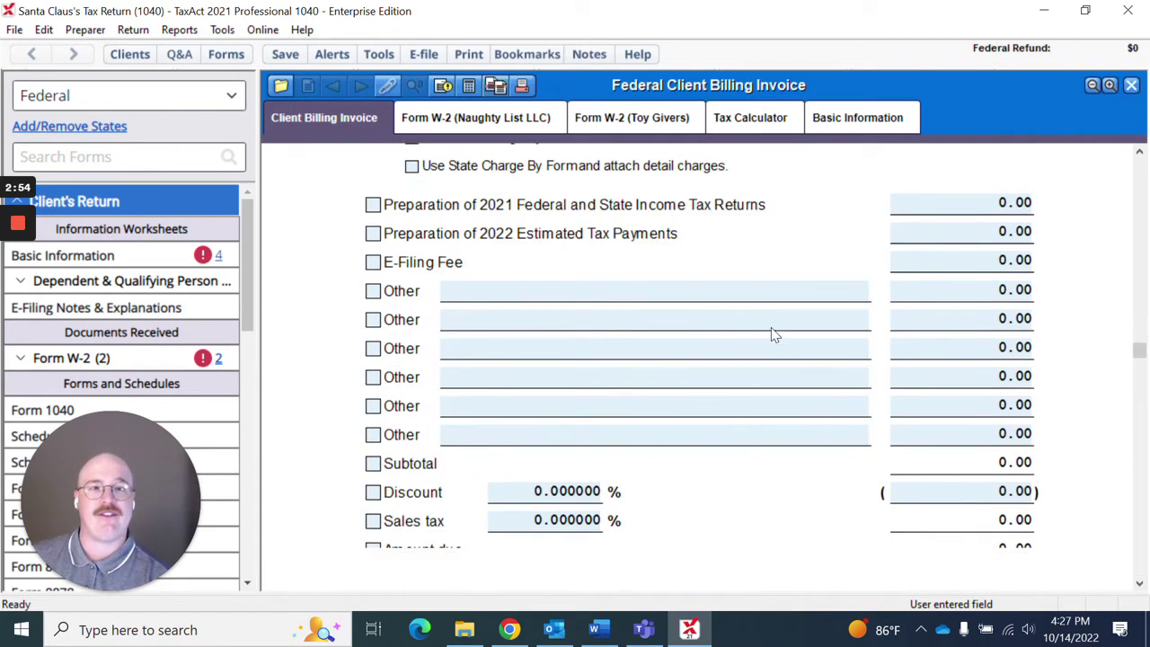
Leave the client's billing invoice and save the changes to the return
left_click(716, 501)
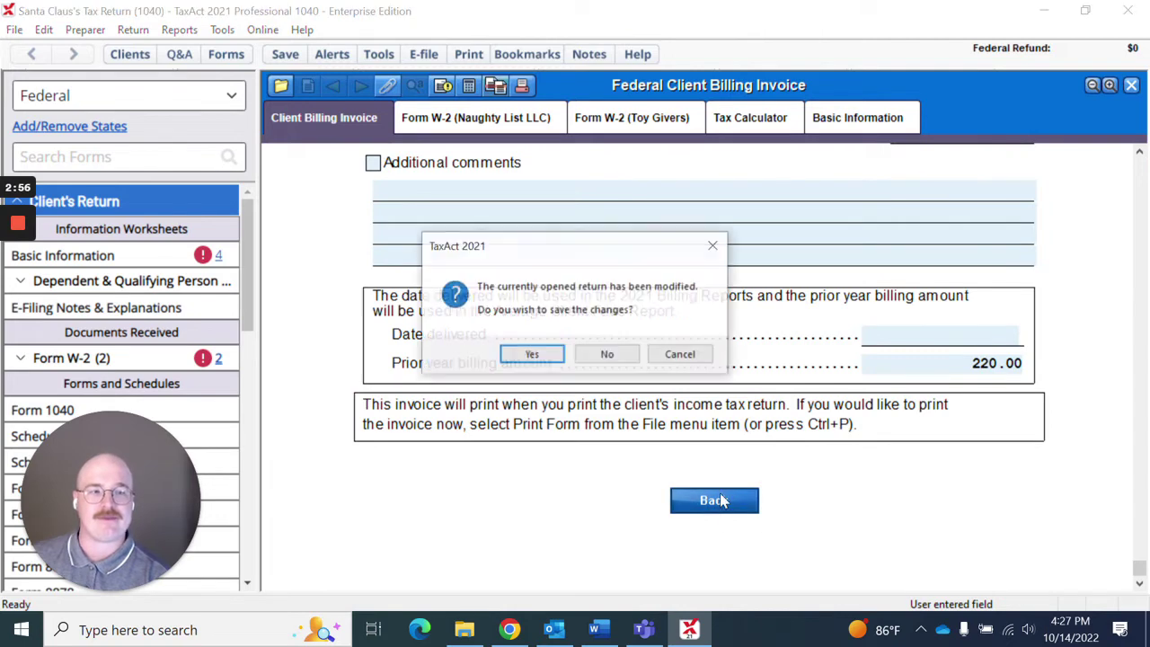
left_click(548, 357)
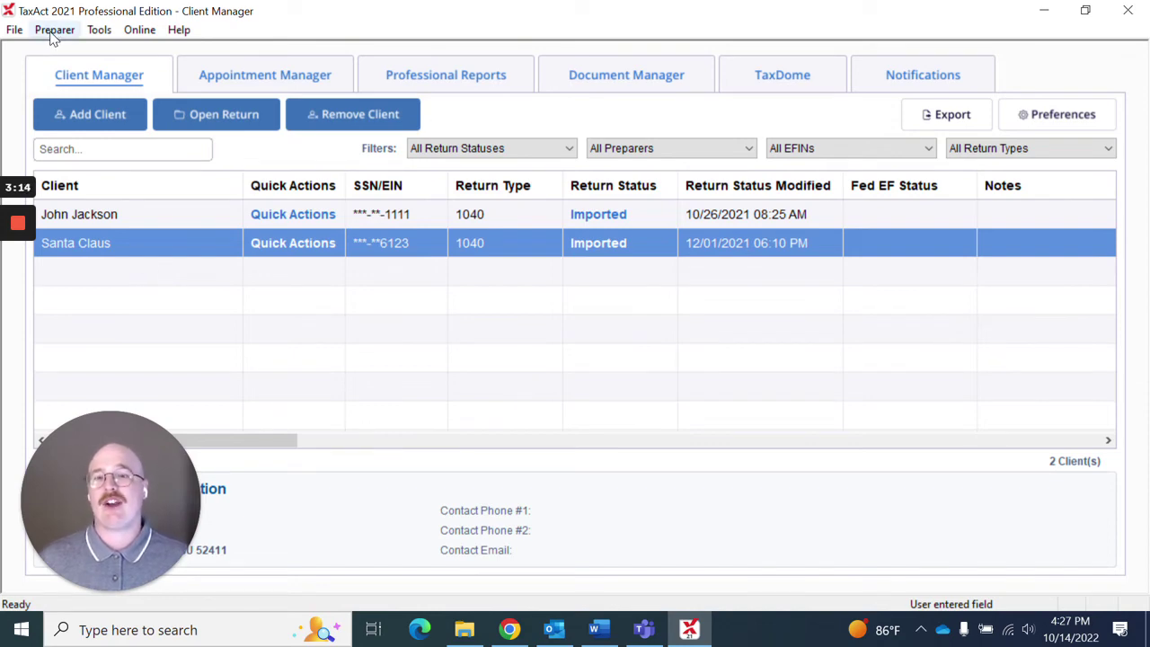
Bring up the preparers list in the master information and open the non-owner preparer's record for editing
left_click(54, 31)
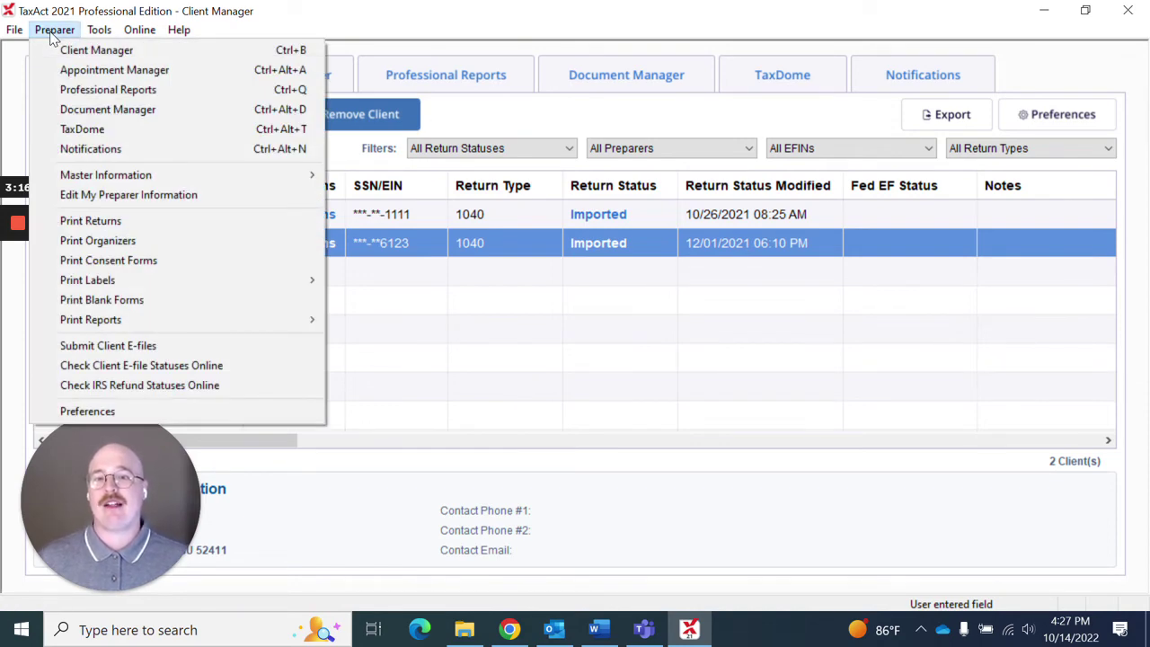
mouse_move(134, 178)
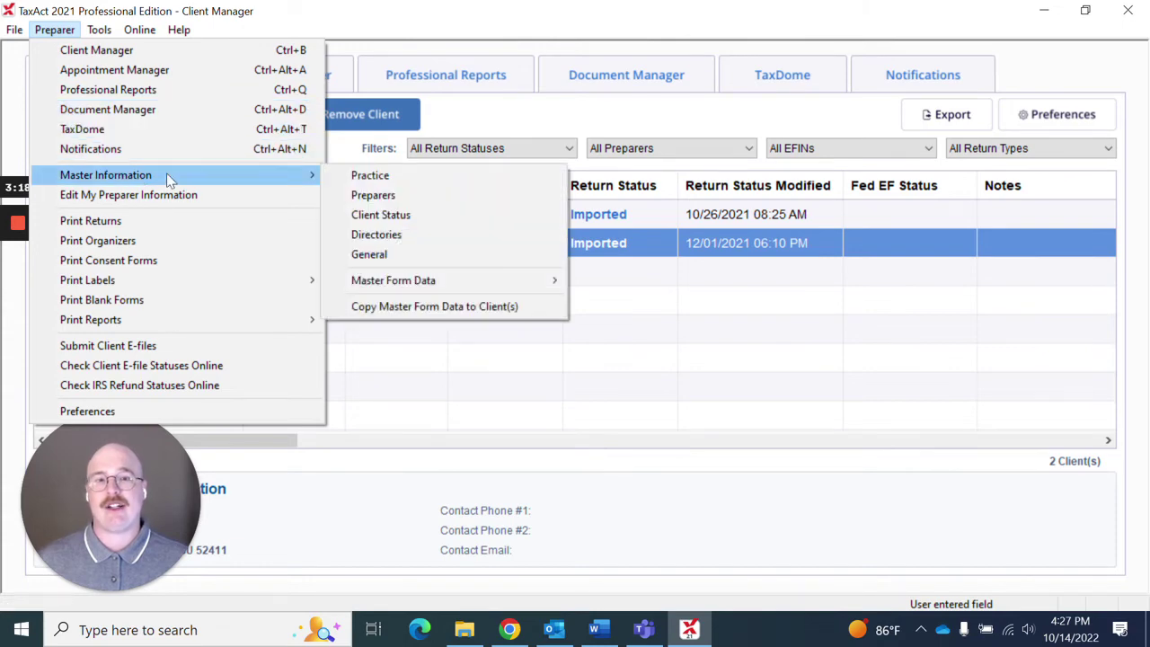
left_click(372, 196)
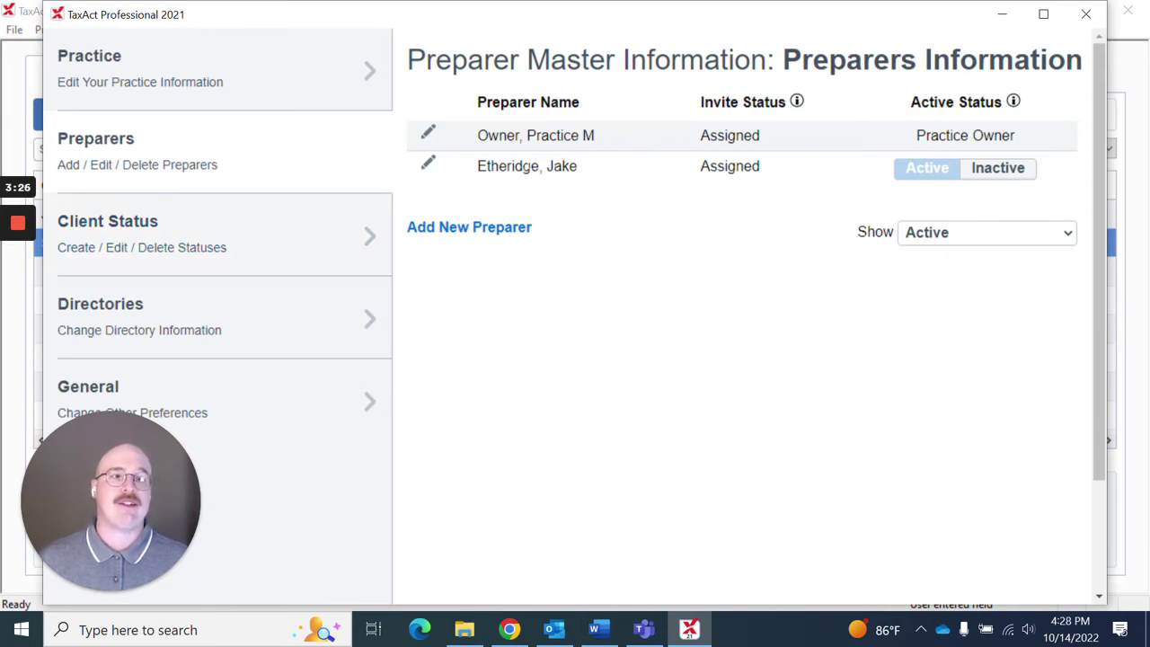
left_click(427, 167)
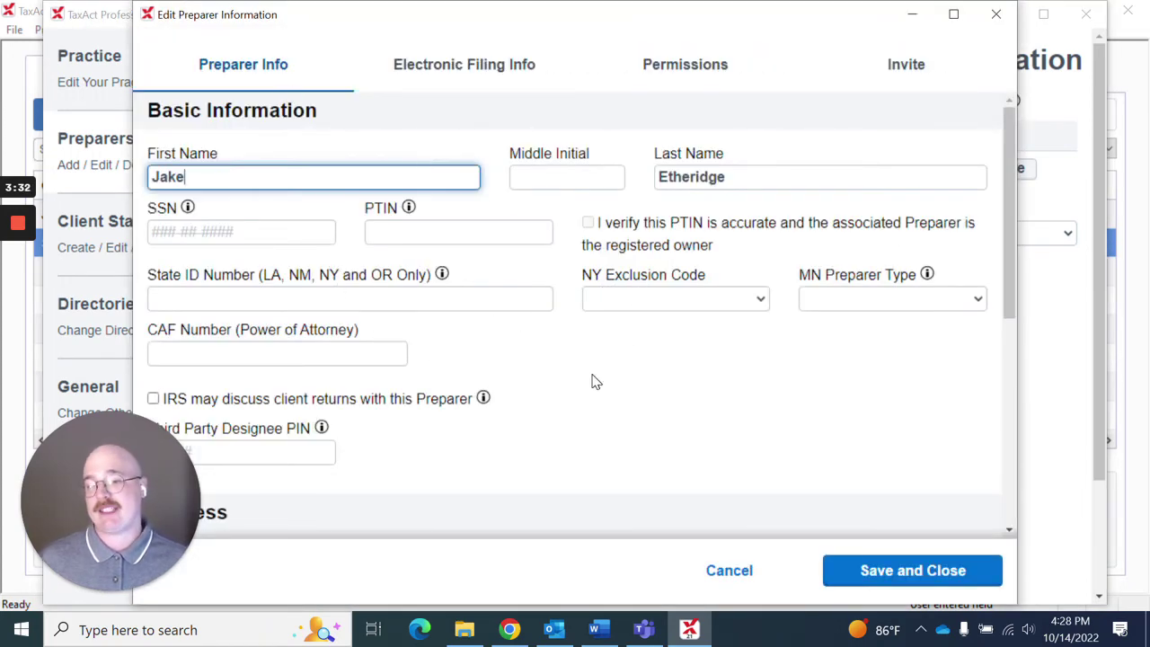
Review the preparer's electronic filing information and the available banking partners, and leave the record without saving
left_click(461, 74)
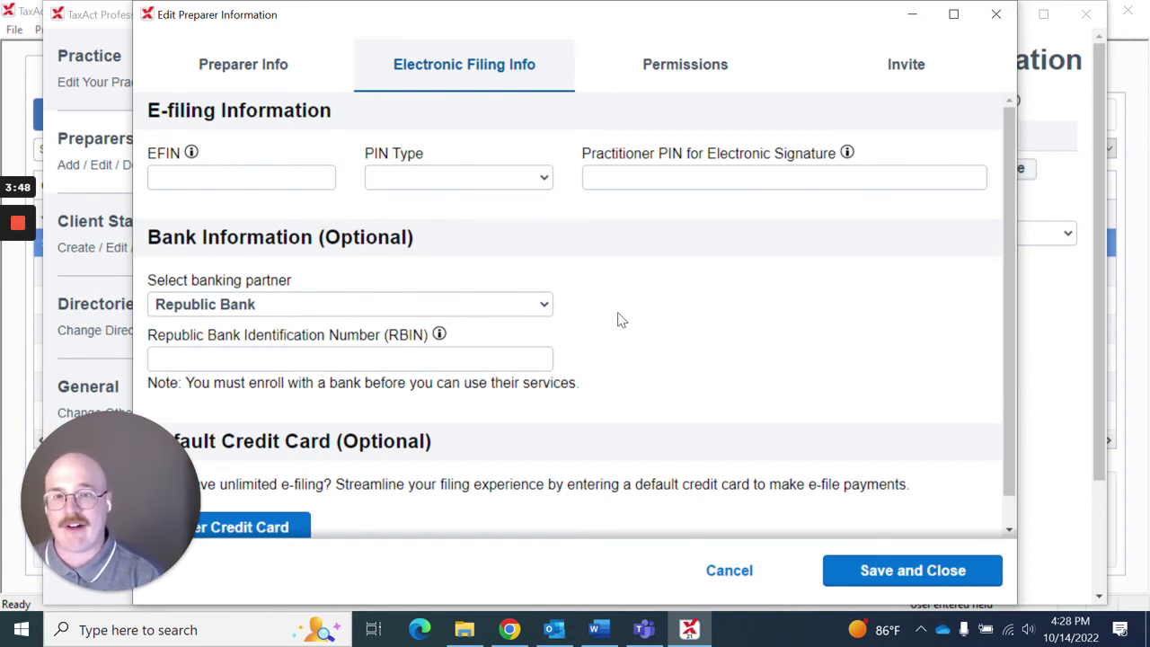
left_click(543, 310)
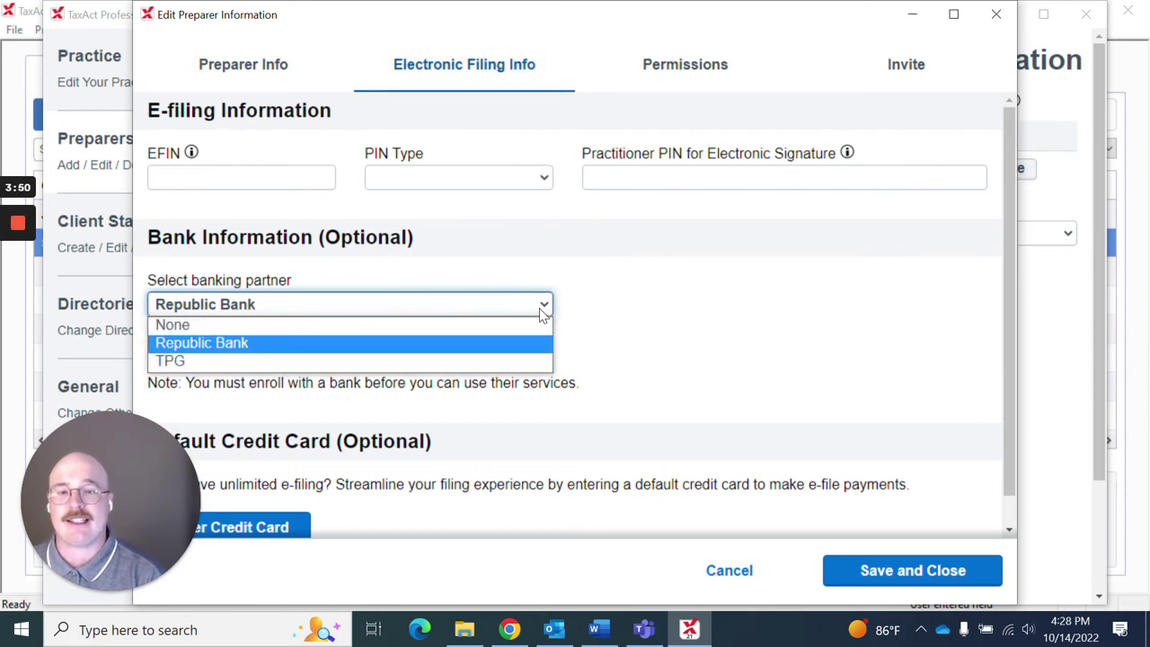
left_click(501, 309)
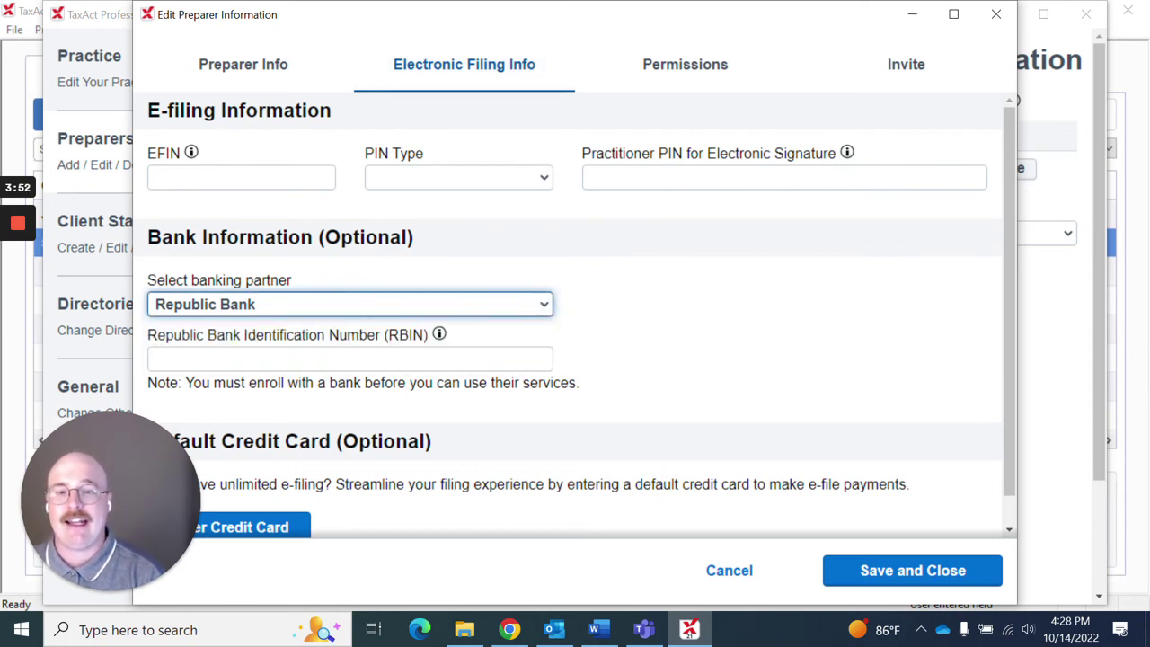
left_click(608, 385)
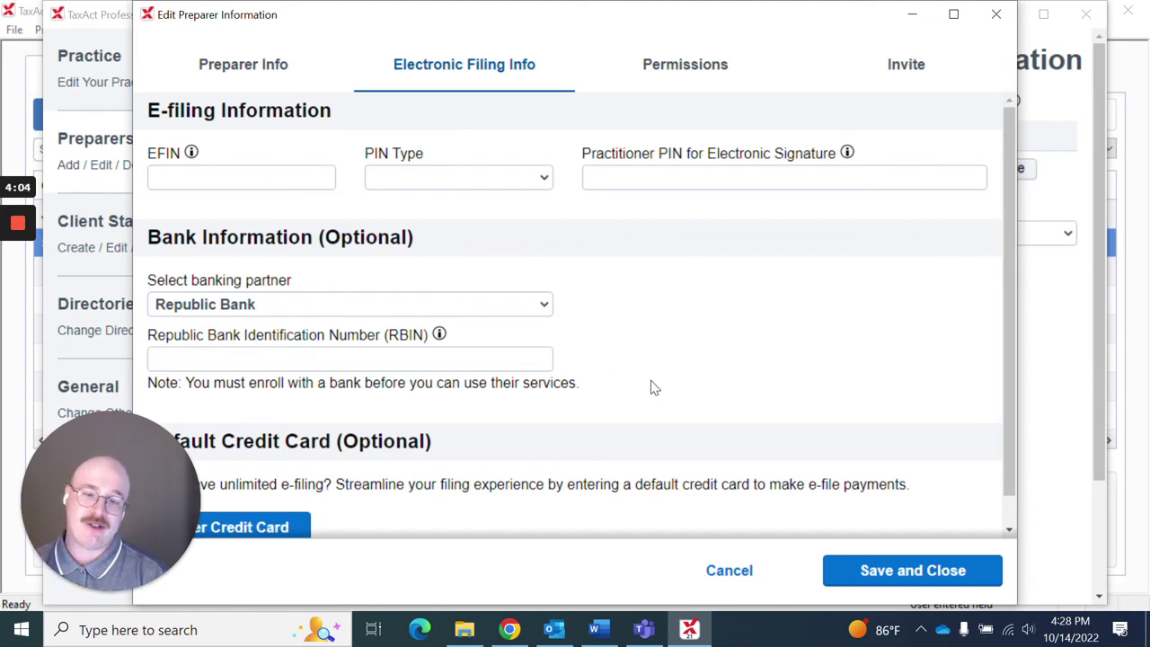
left_click(729, 573)
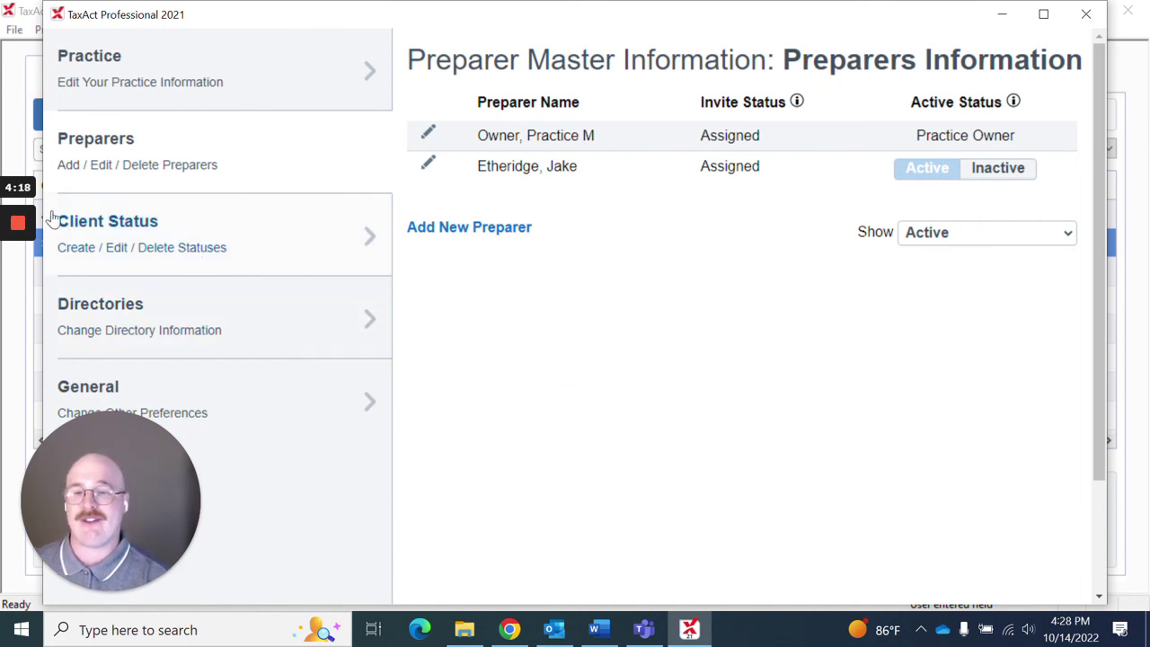
mouse_move(27, 226)
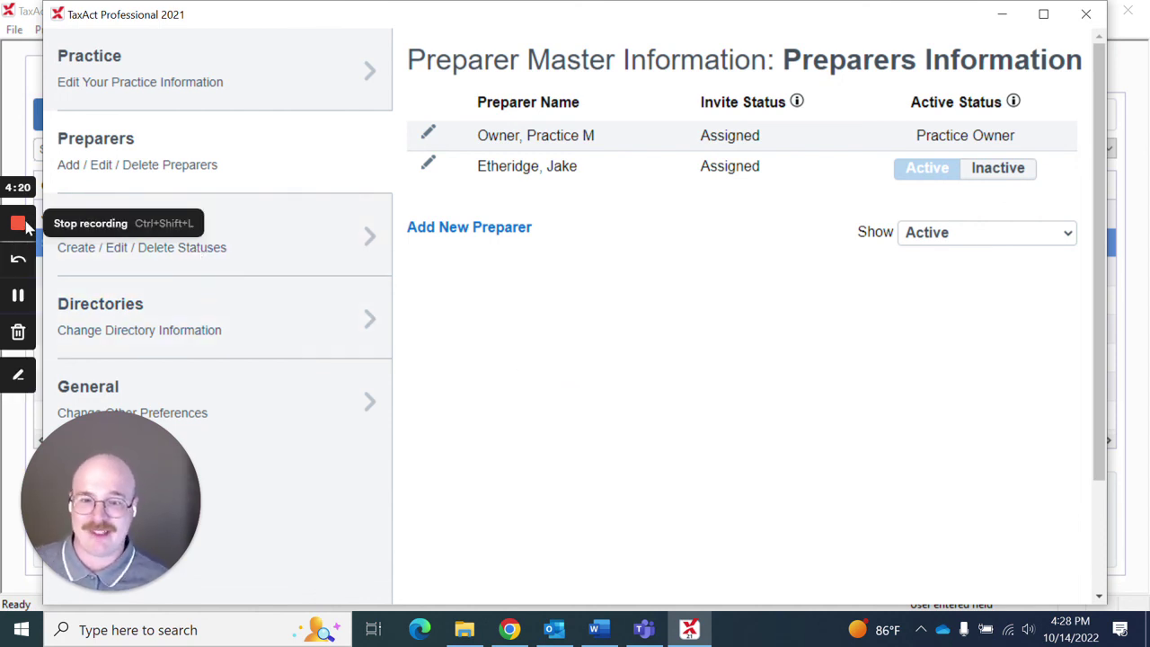